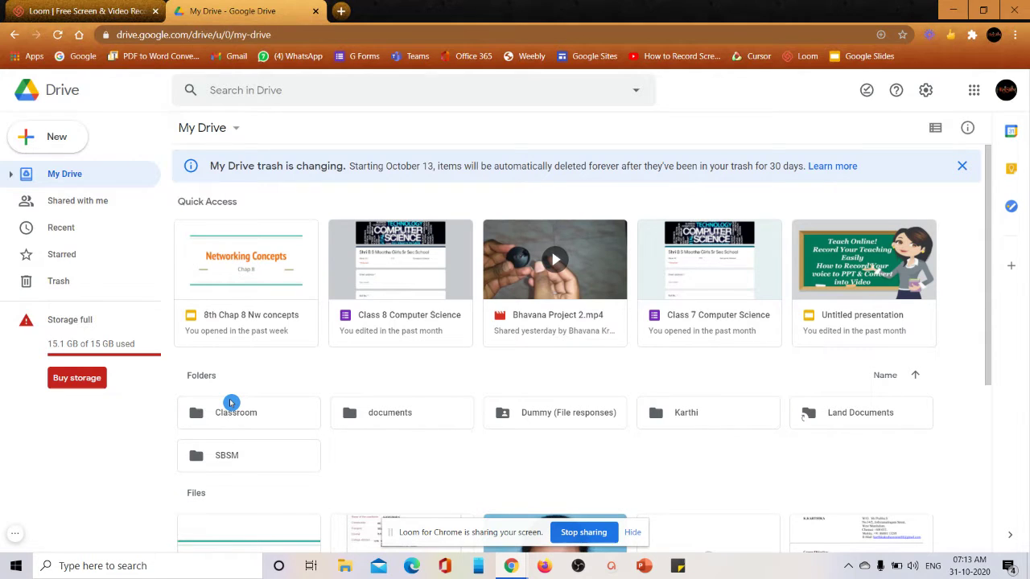
Select the Class 8 Computer Science form card in My Drive's Quick Access
click(161, 37)
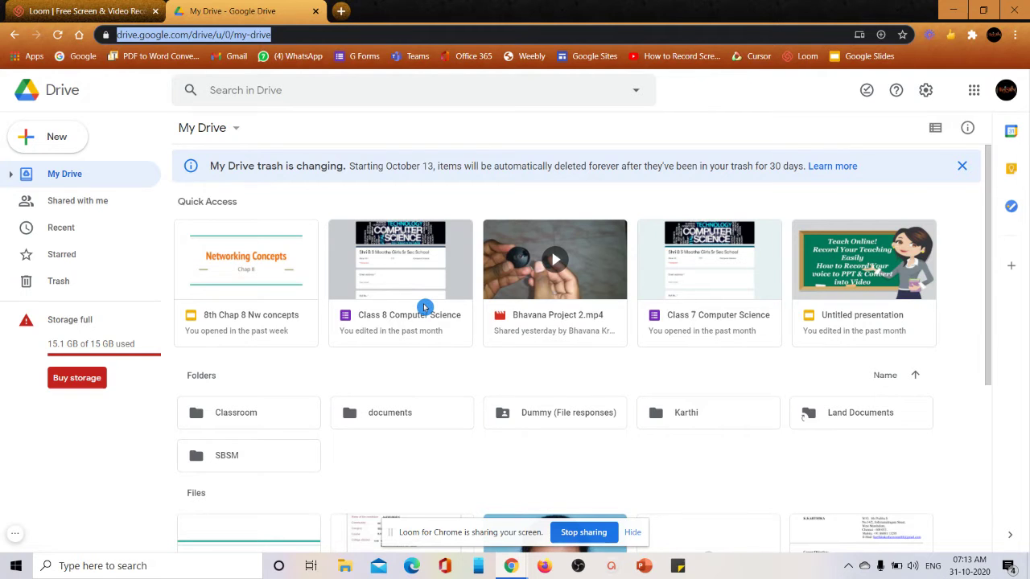
Open the Class 8 Computer Science quiz and review all four sections, returning to the top
click(425, 308)
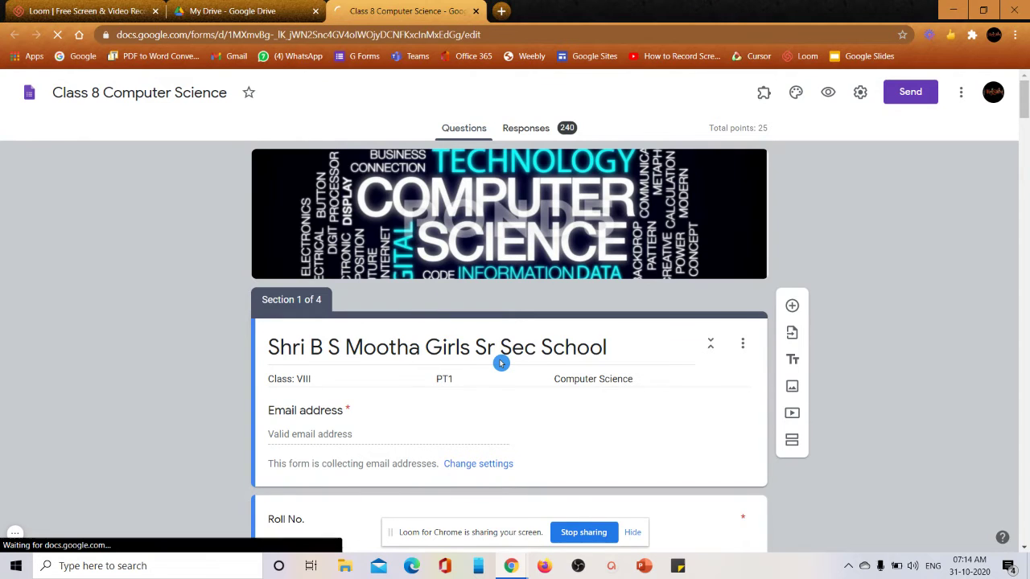
scroll(501, 362, down, 1)
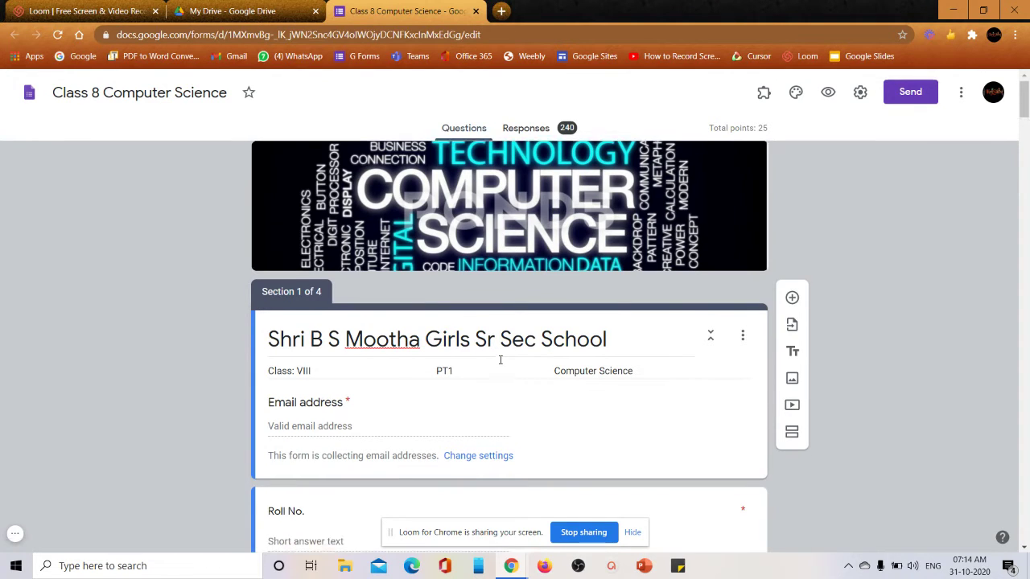
scroll(500, 361, down, 15)
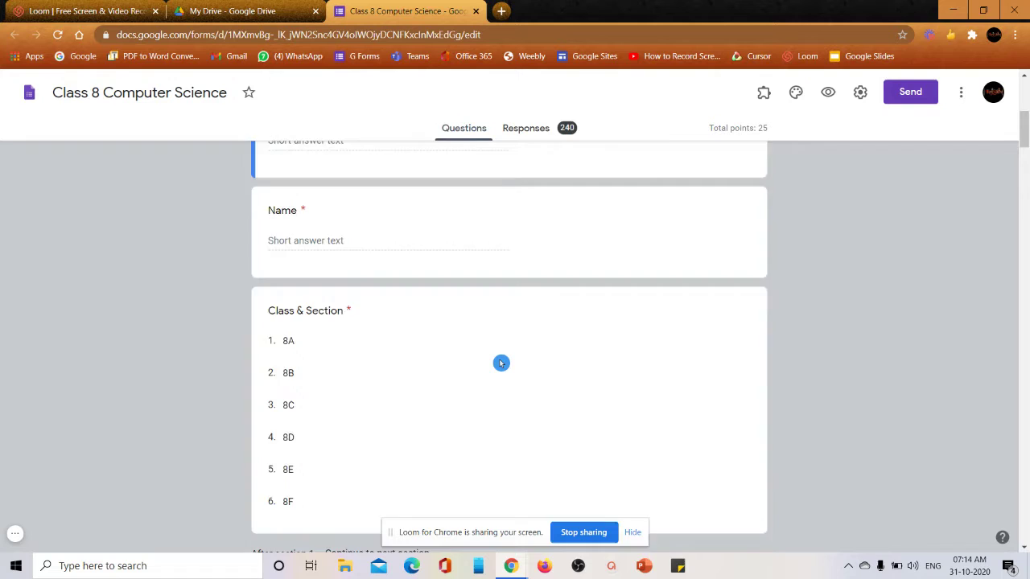
scroll(500, 363, down, 6)
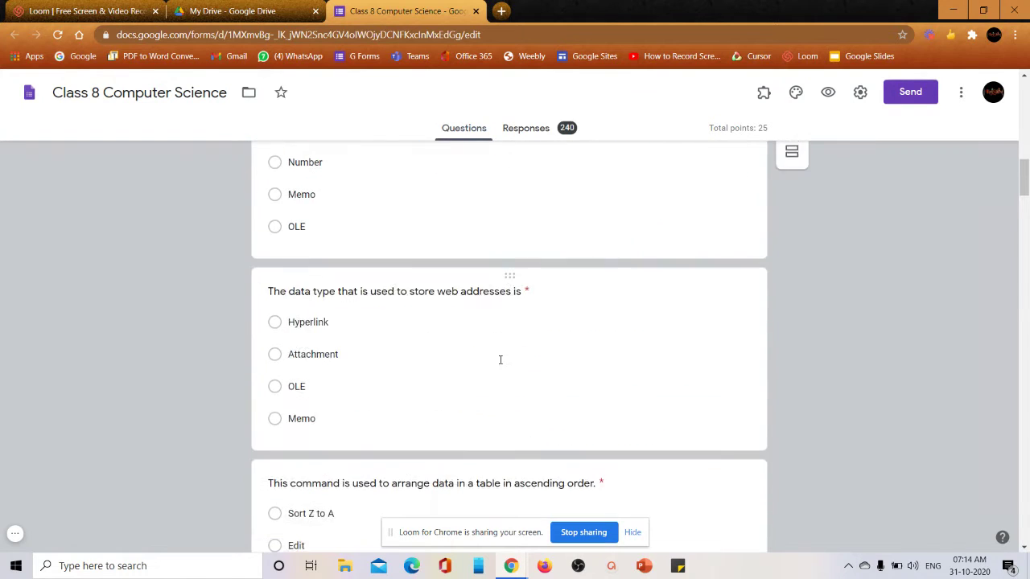
scroll(501, 363, down, 12)
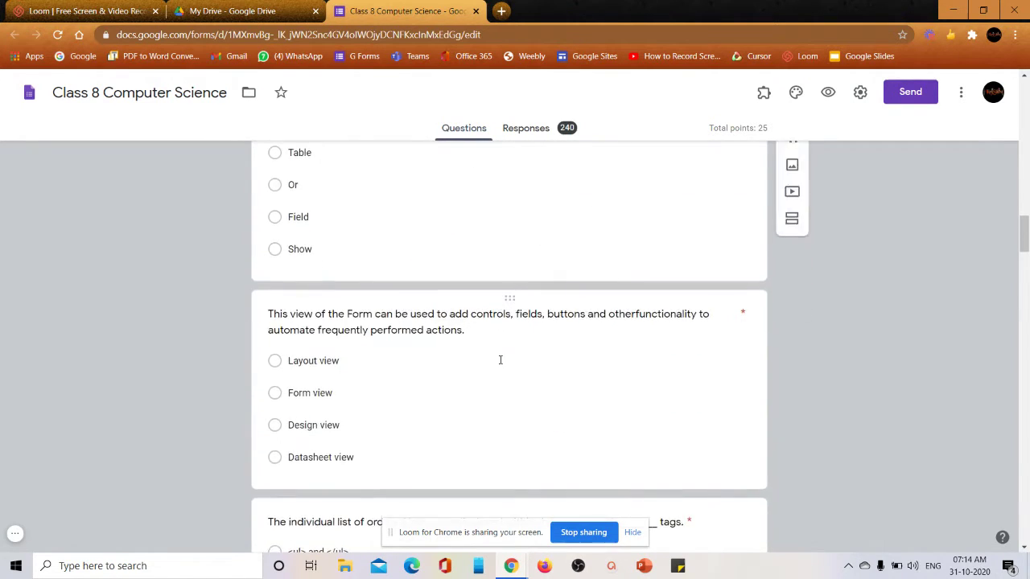
scroll(501, 363, down, 13)
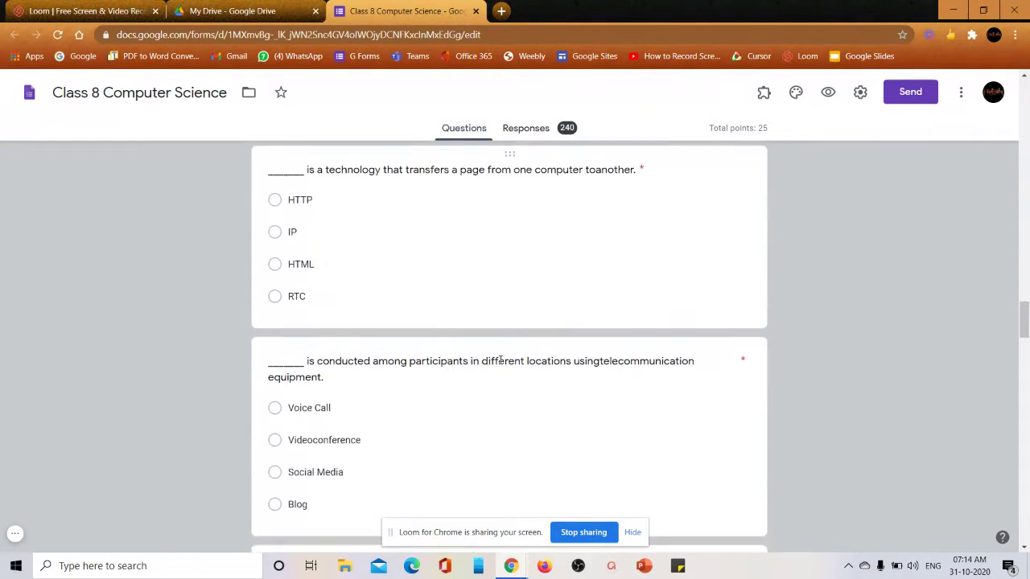
scroll(500, 363, down, 14)
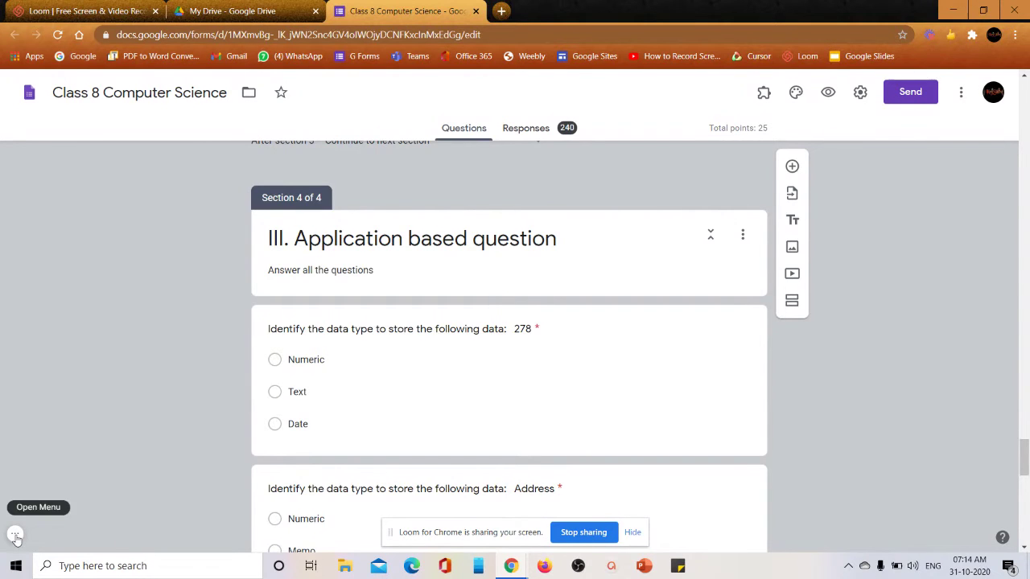
scroll(327, 514, up, 12)
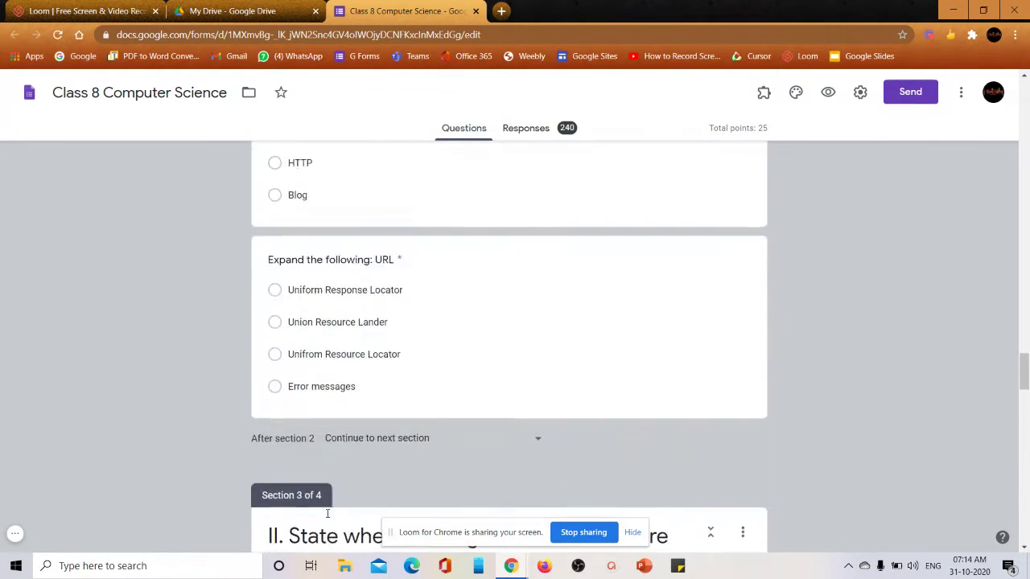
scroll(328, 513, up, 20)
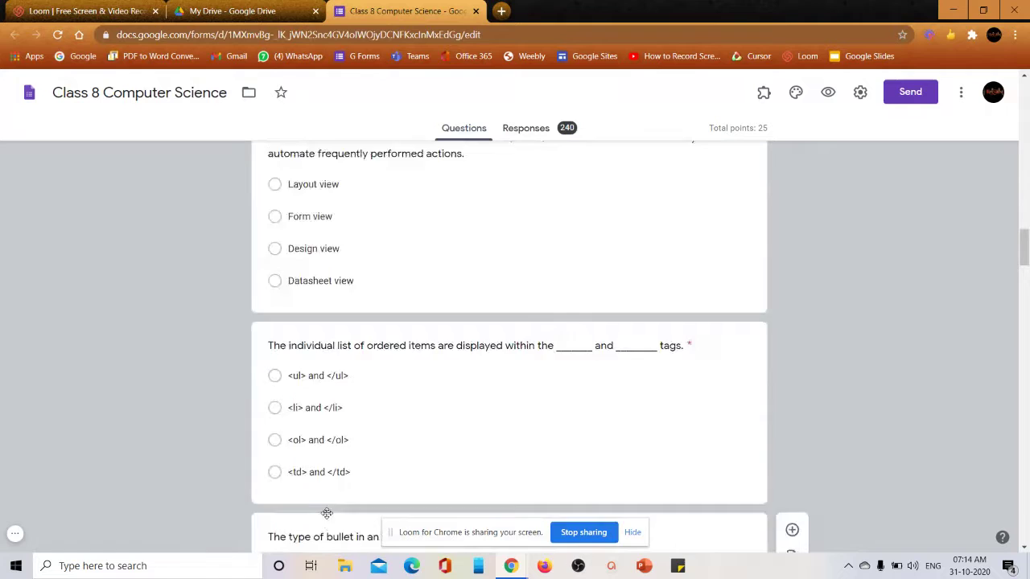
scroll(327, 514, up, 15)
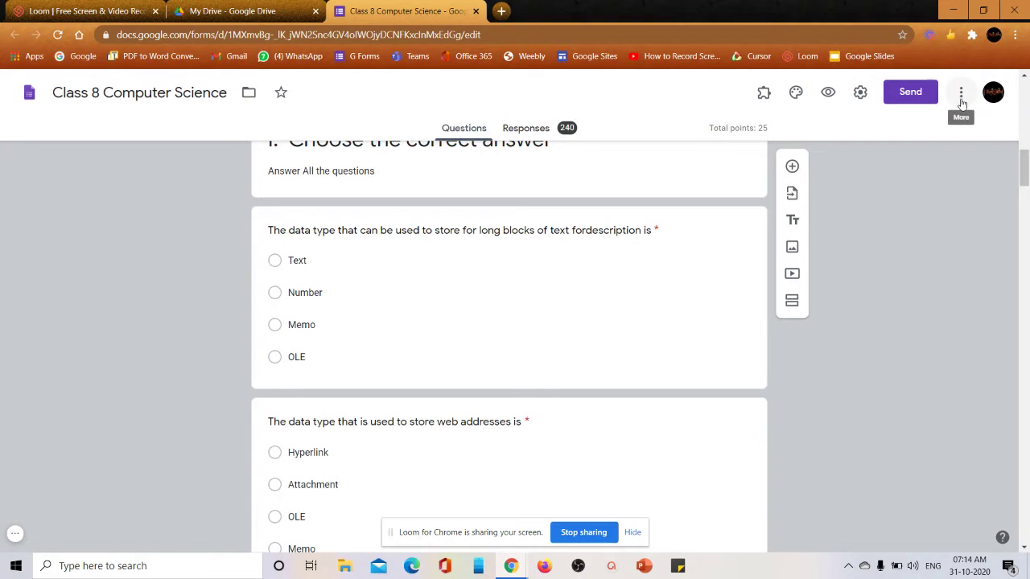
Open the print dialog for the quiz from the form's More menu
click(963, 98)
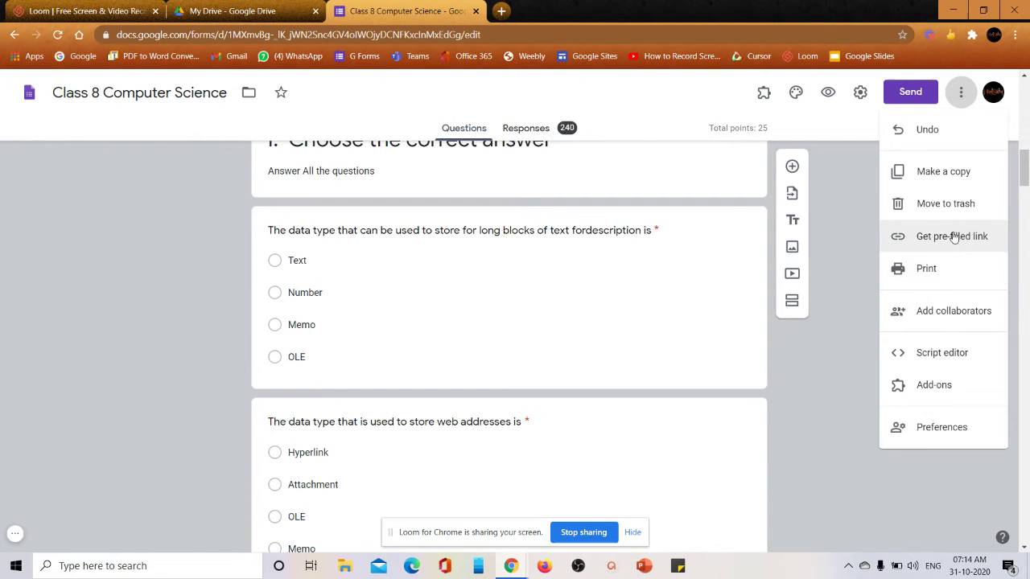
click(930, 274)
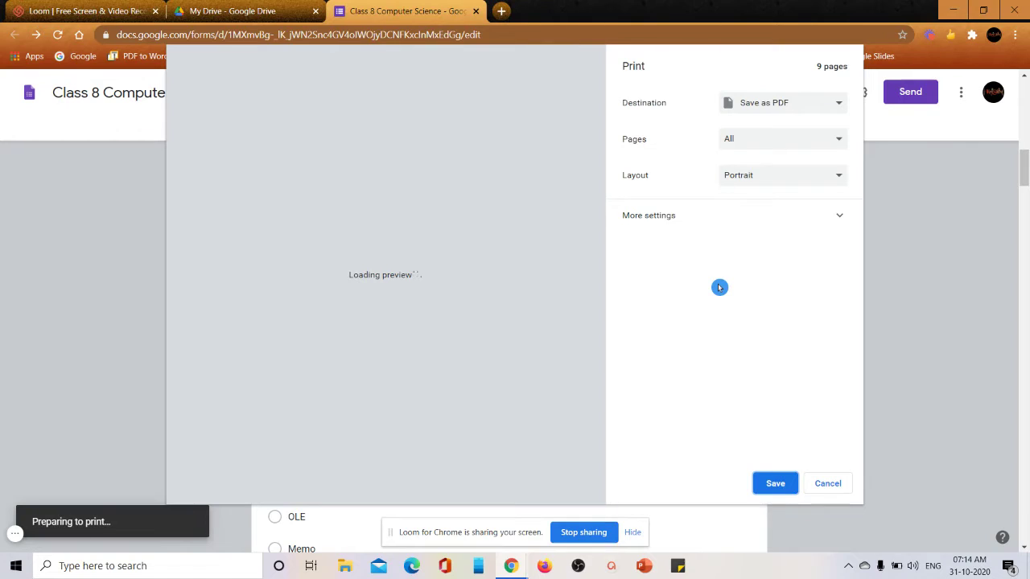
click(759, 301)
Keep Save as PDF, All pages and Portrait, and expand More settings
click(823, 106)
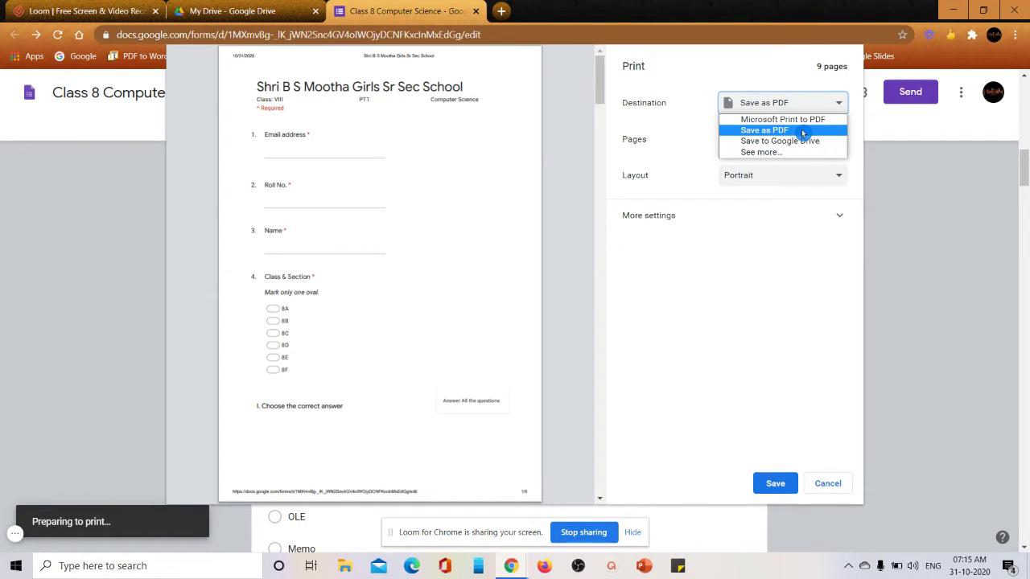
click(802, 131)
click(802, 140)
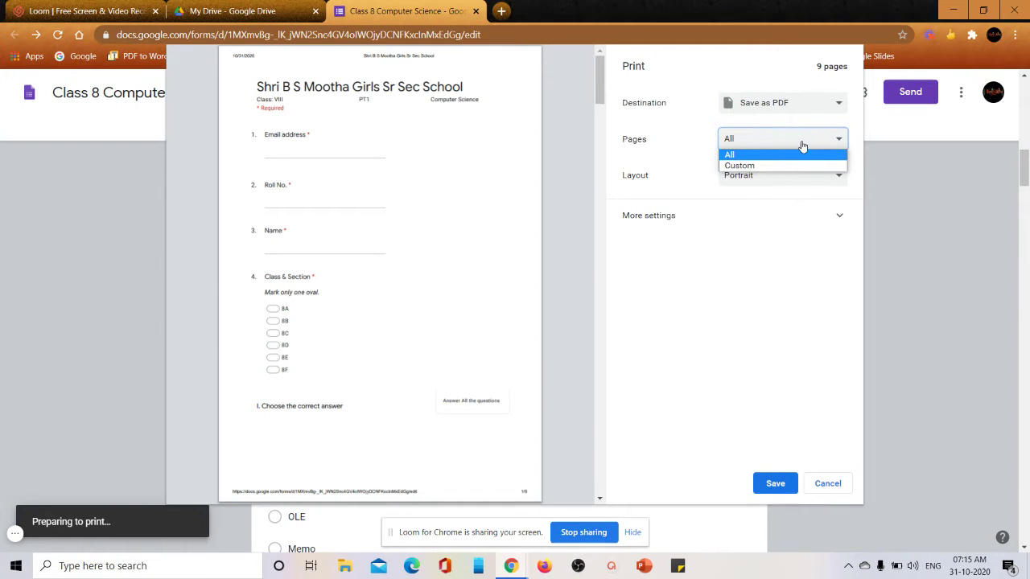
click(786, 154)
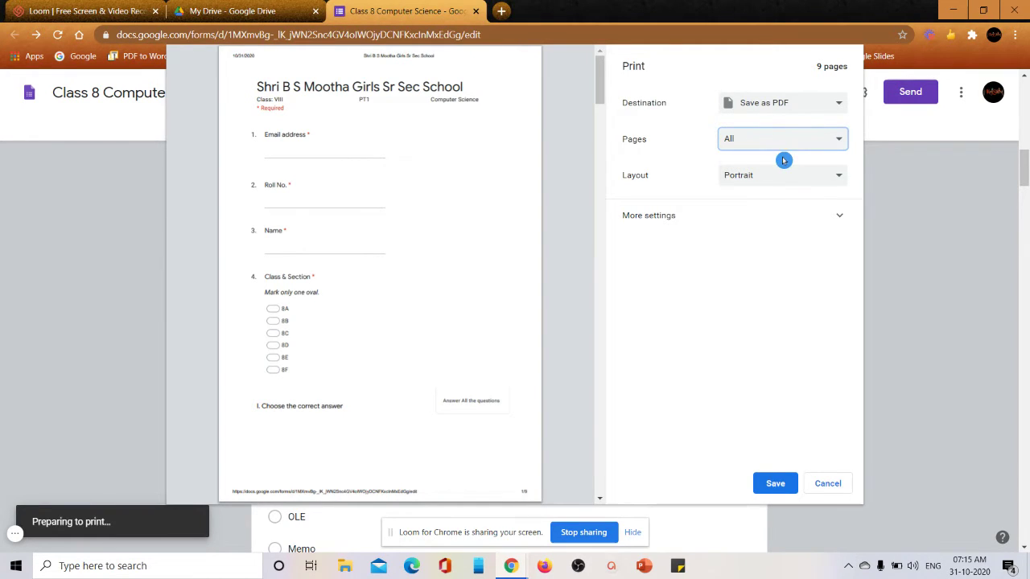
click(783, 176)
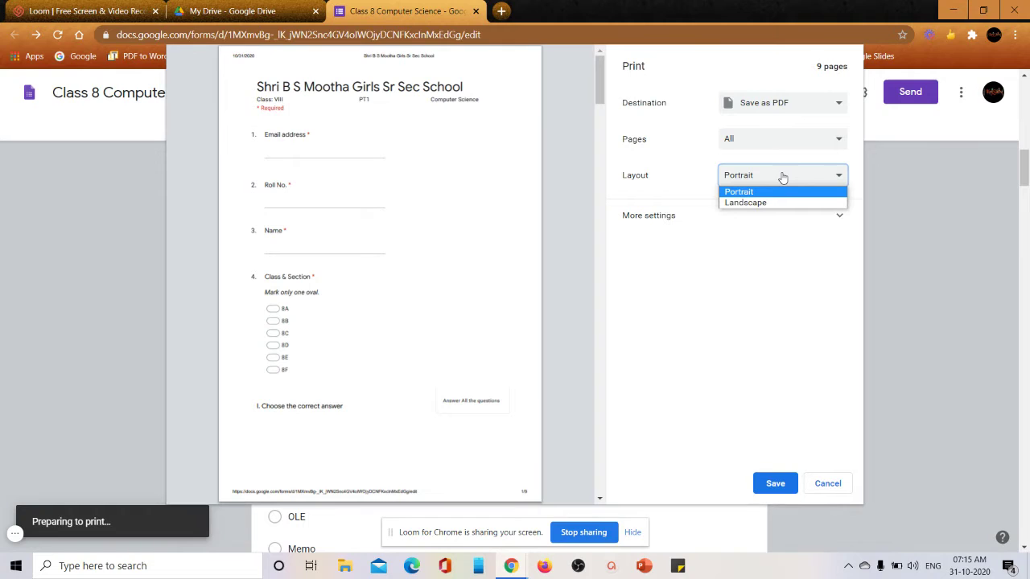
click(778, 193)
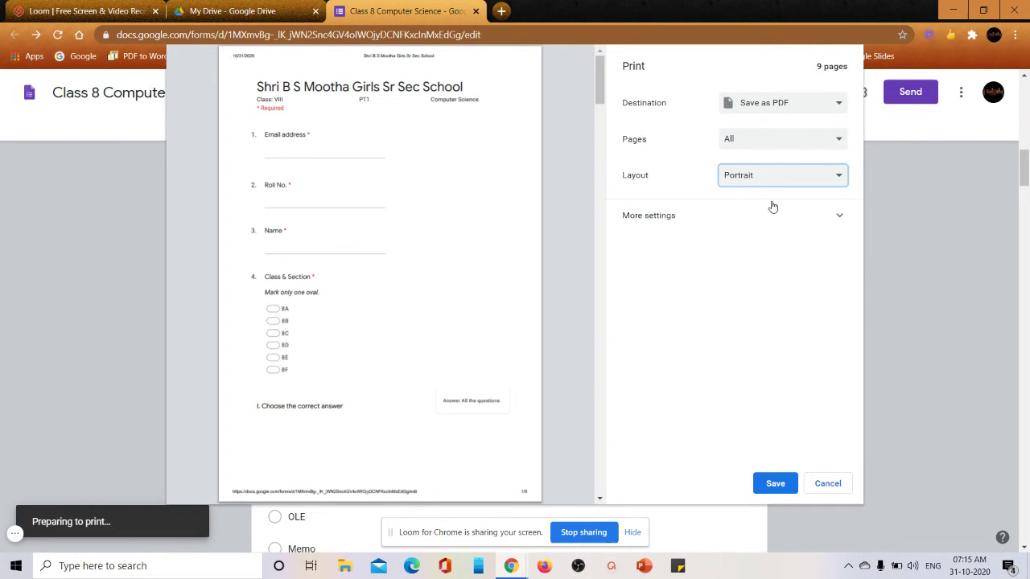
click(771, 214)
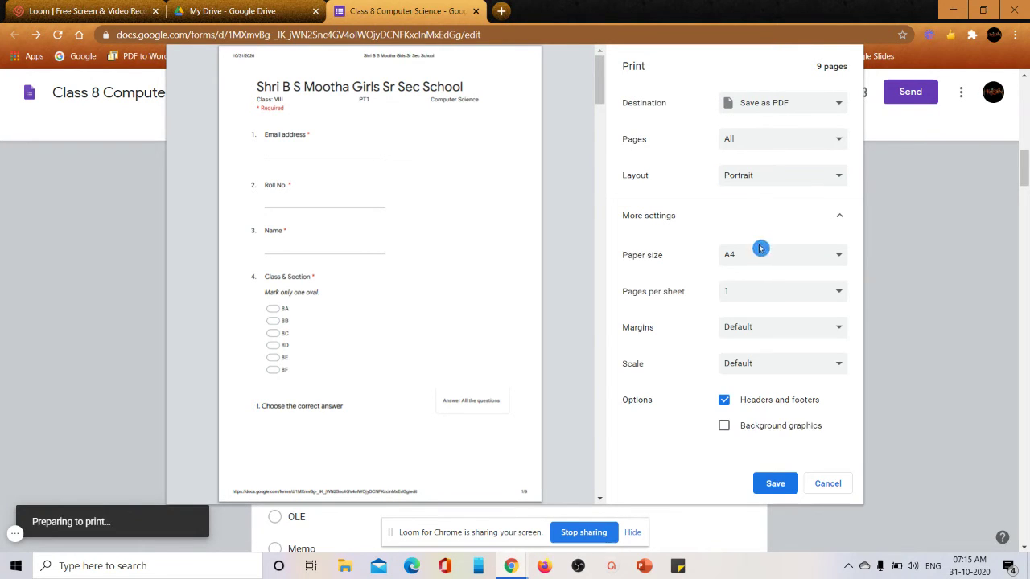
click(747, 278)
mouse_move(728, 402)
mouse_down()
mouse_move(503, 289)
mouse_move(301, 75)
mouse_move(228, 60)
mouse_move(259, 65)
mouse_up()
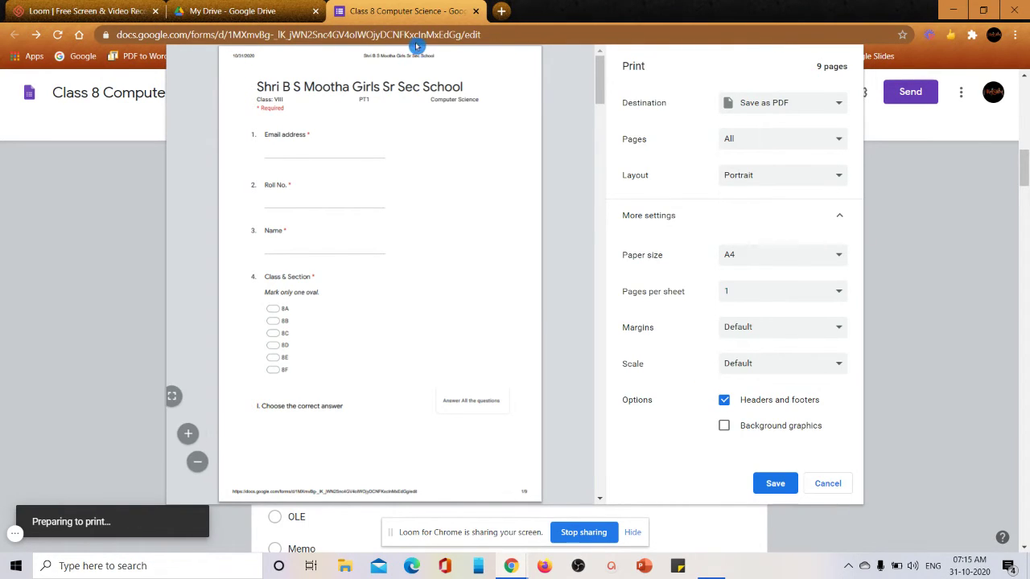
mouse_move(431, 229)
mouse_down()
mouse_move(375, 405)
mouse_move(318, 519)
mouse_move(239, 492)
mouse_move(336, 498)
mouse_up()
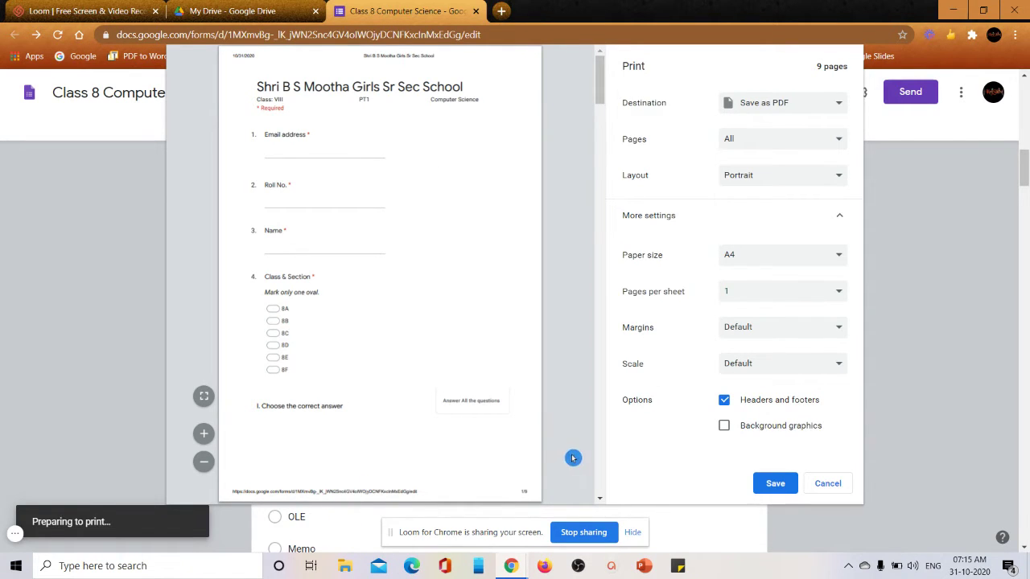
click(724, 401)
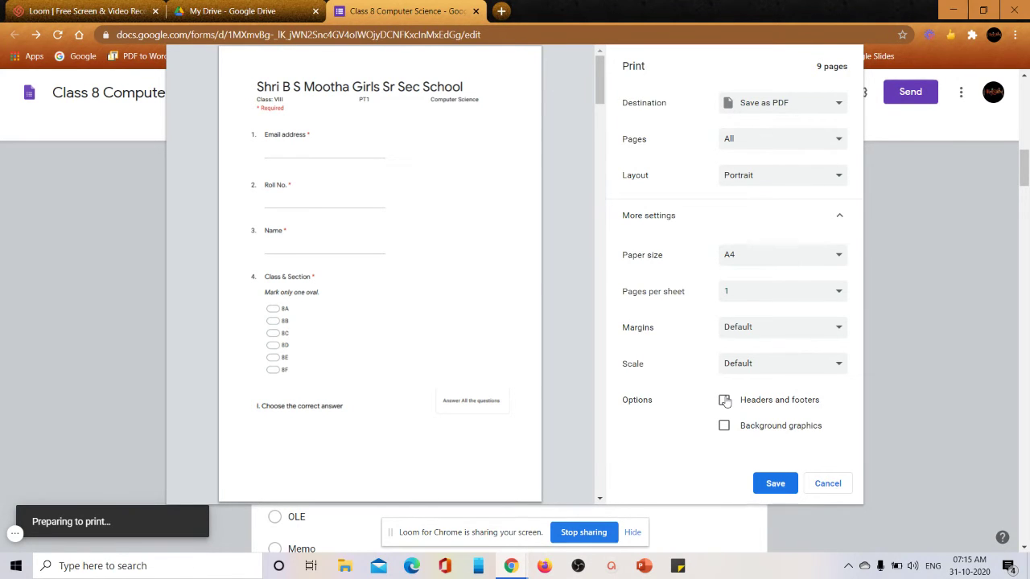
click(725, 401)
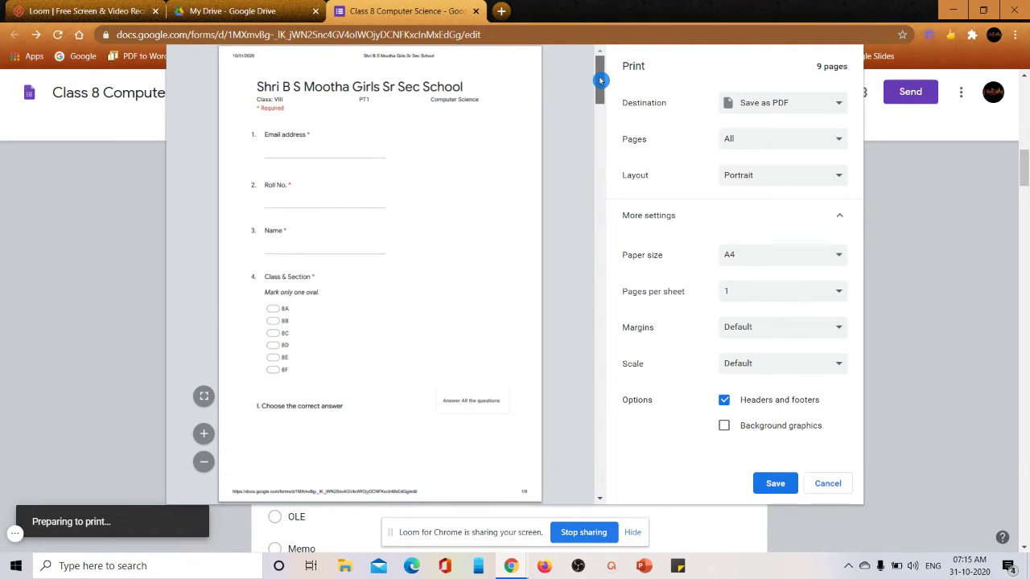
drag(600, 79, 259, 138)
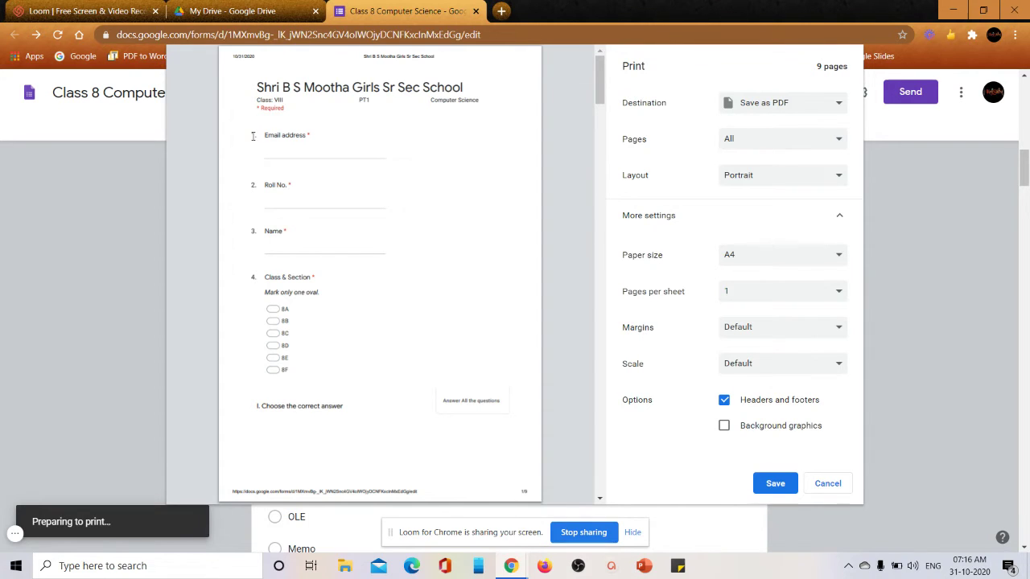
click(279, 149)
click(320, 231)
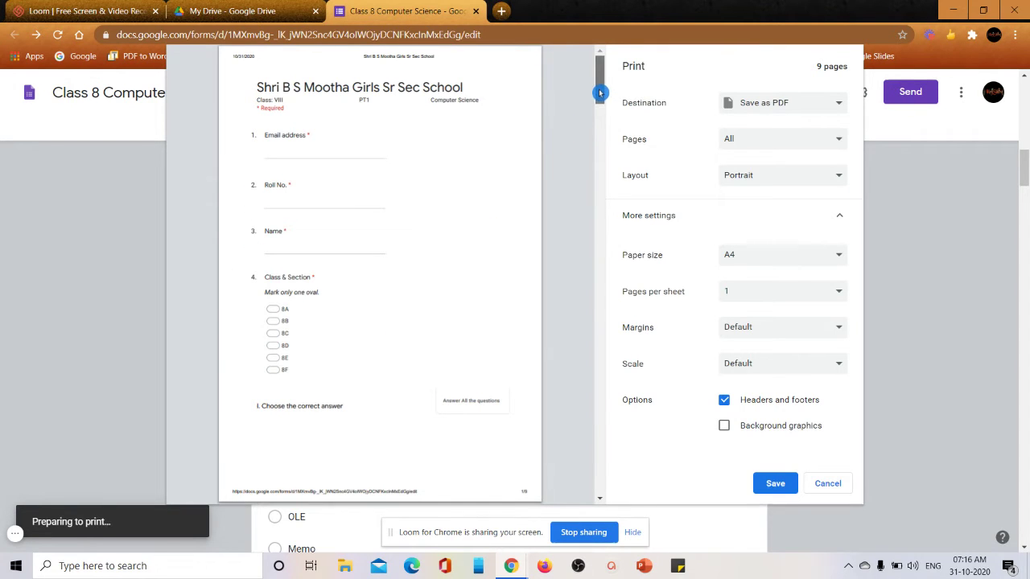
drag(600, 92, 618, 61)
Save the quiz as 'Class 8 Computer Science - Google Forms' PDF on the Desktop
click(777, 484)
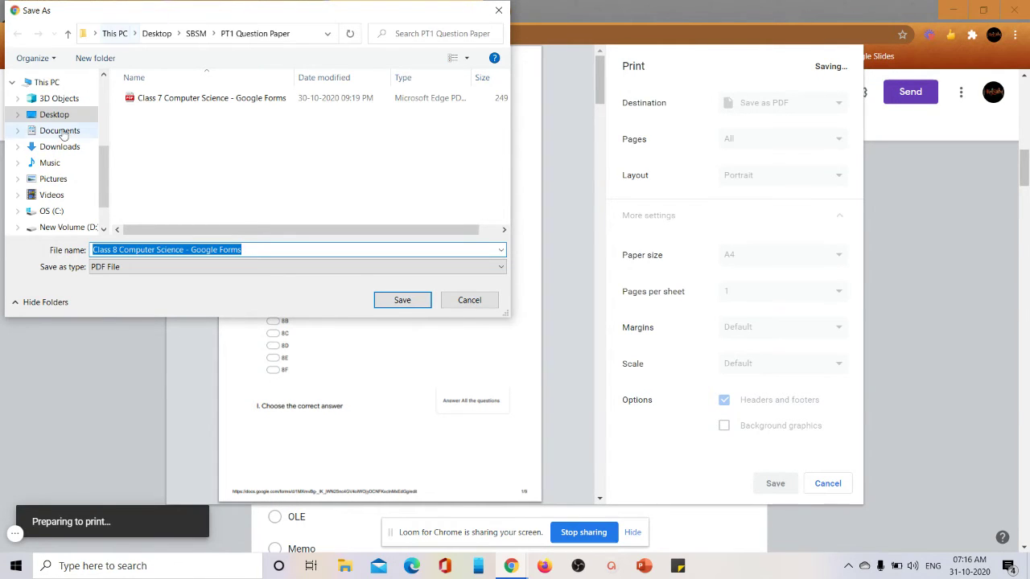
click(69, 118)
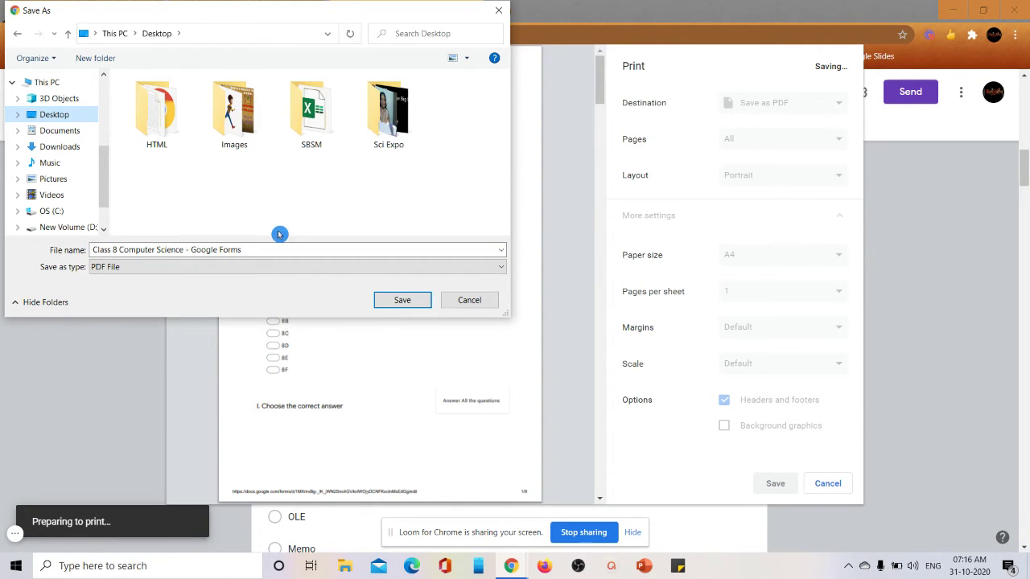
click(400, 301)
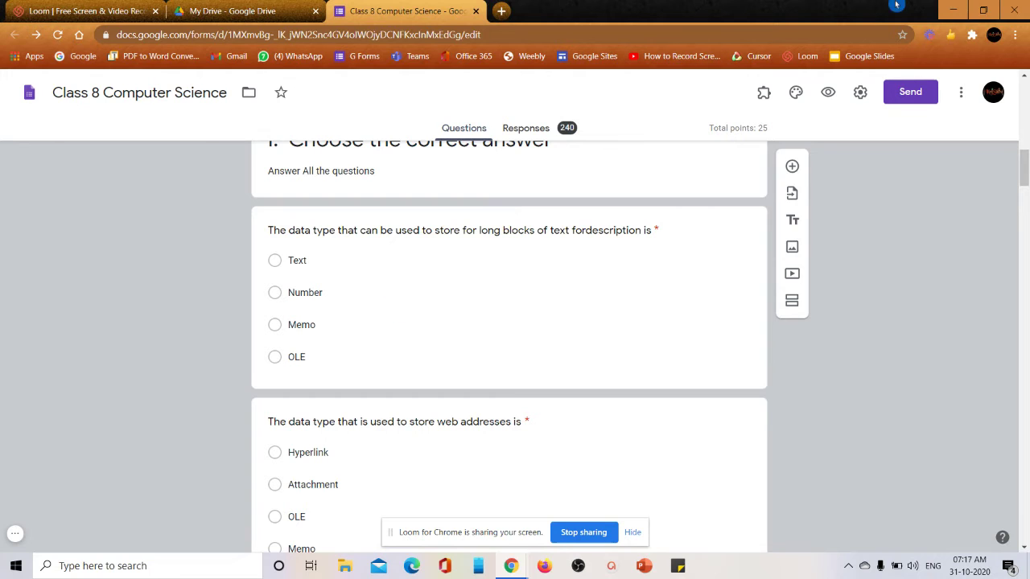
Open the 'Class 8 Computer Science - Google Forms' PDF from the desktop in Edge
click(954, 9)
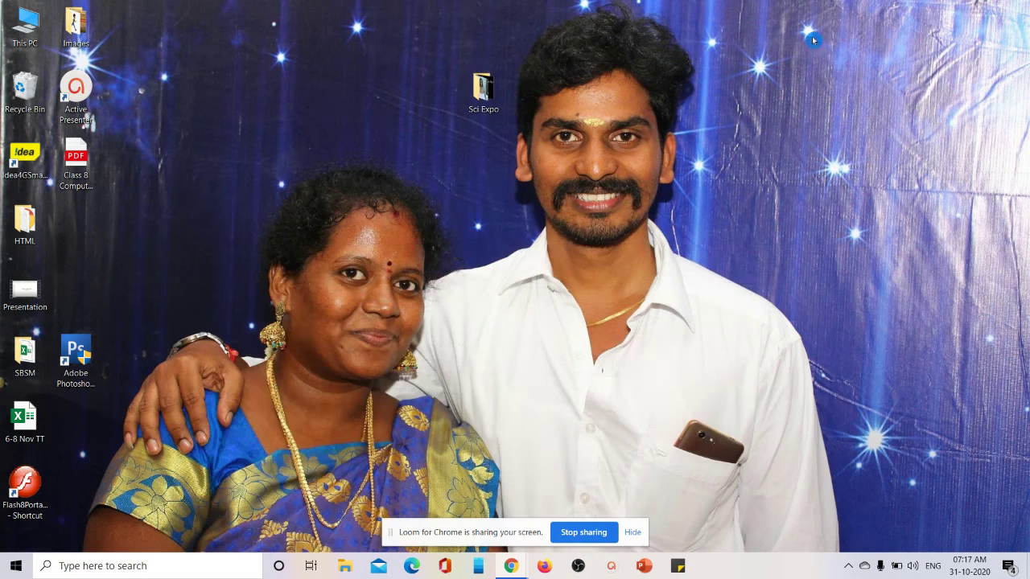
click(86, 169)
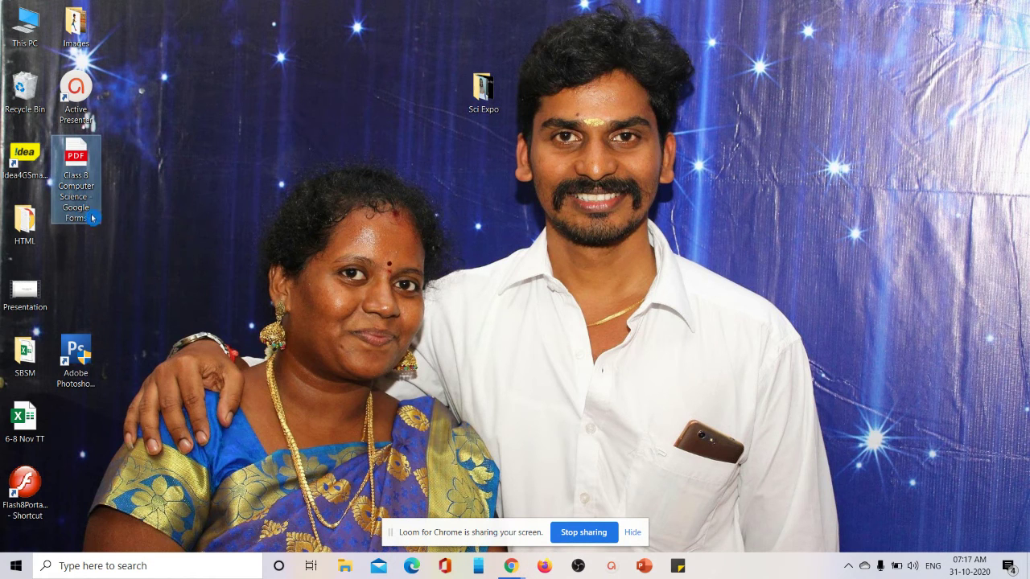
double_click(76, 167)
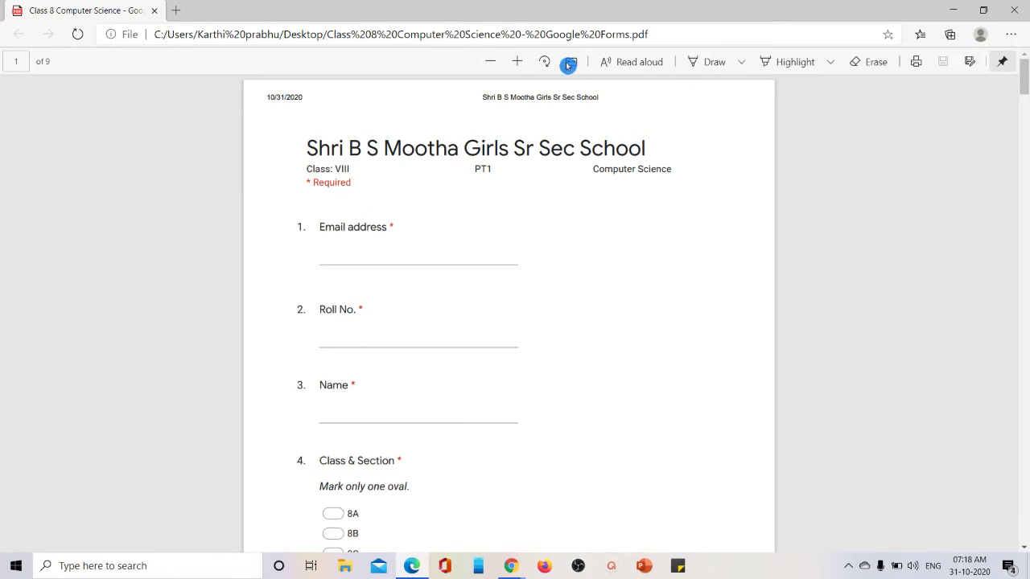
scroll(618, 230, down, 5)
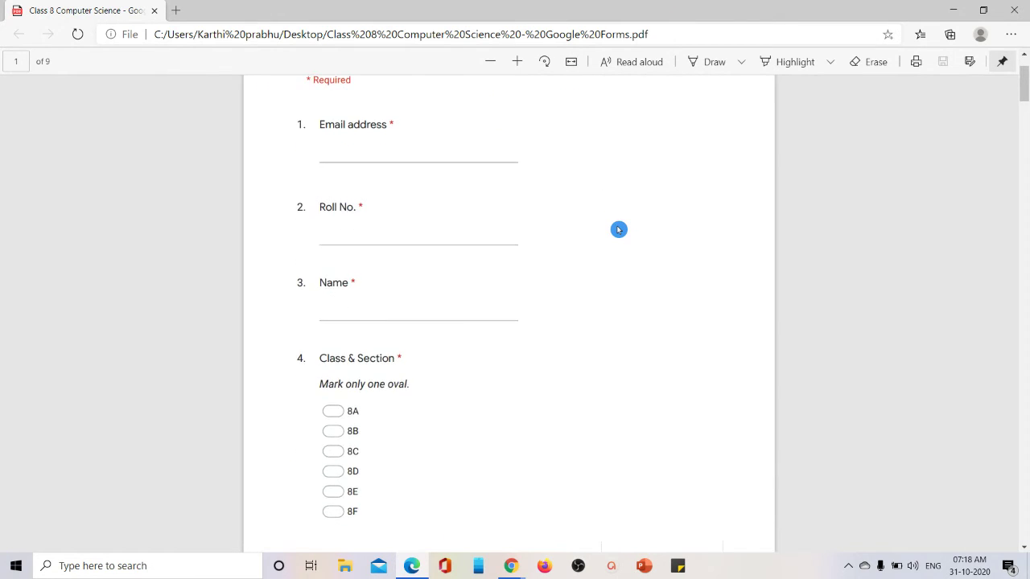
scroll(618, 230, down, 5)
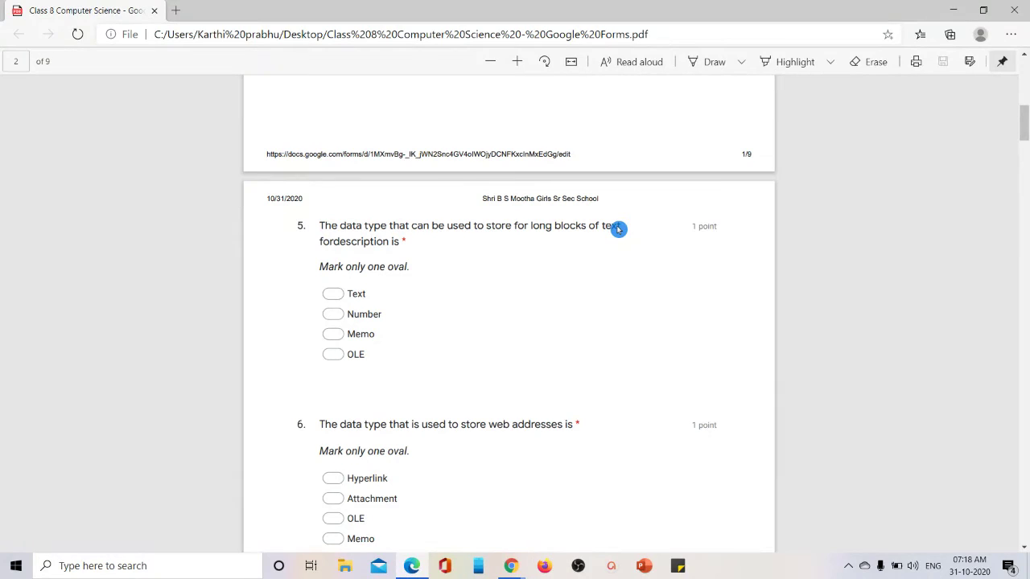
scroll(618, 230, down, 3)
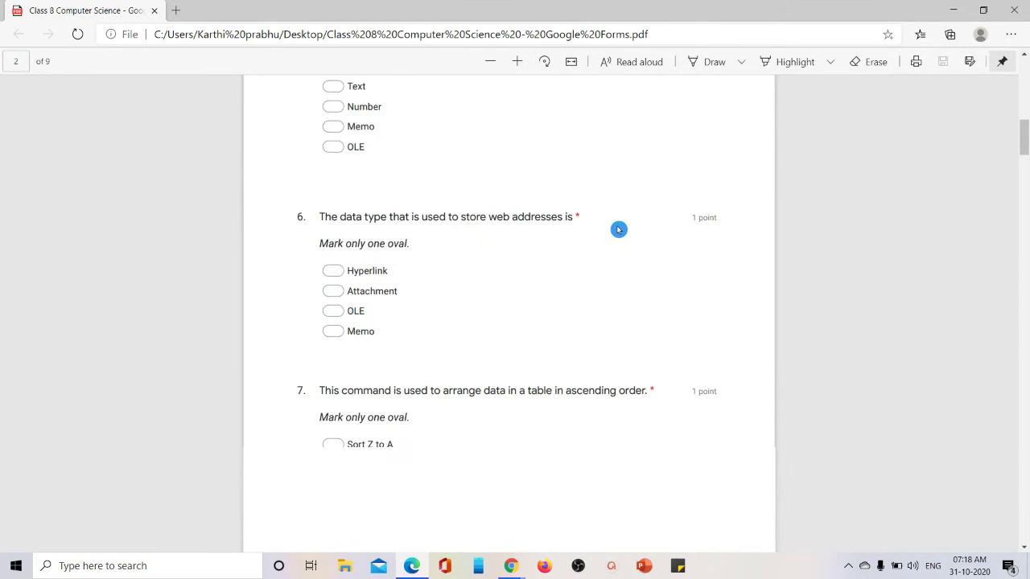
click(618, 230)
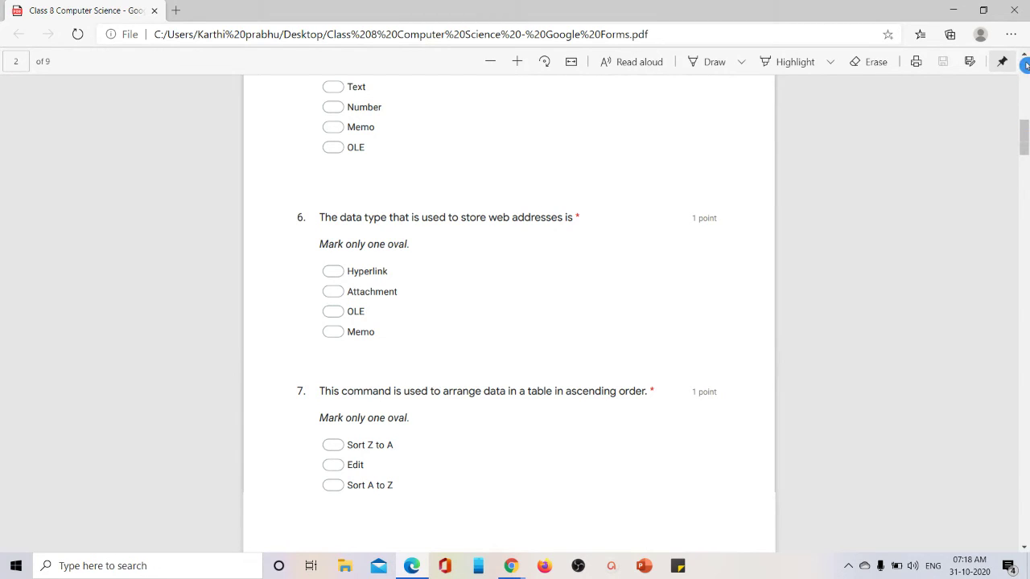
Switch the Draw pen to green ink with a slightly thicker stroke
click(746, 63)
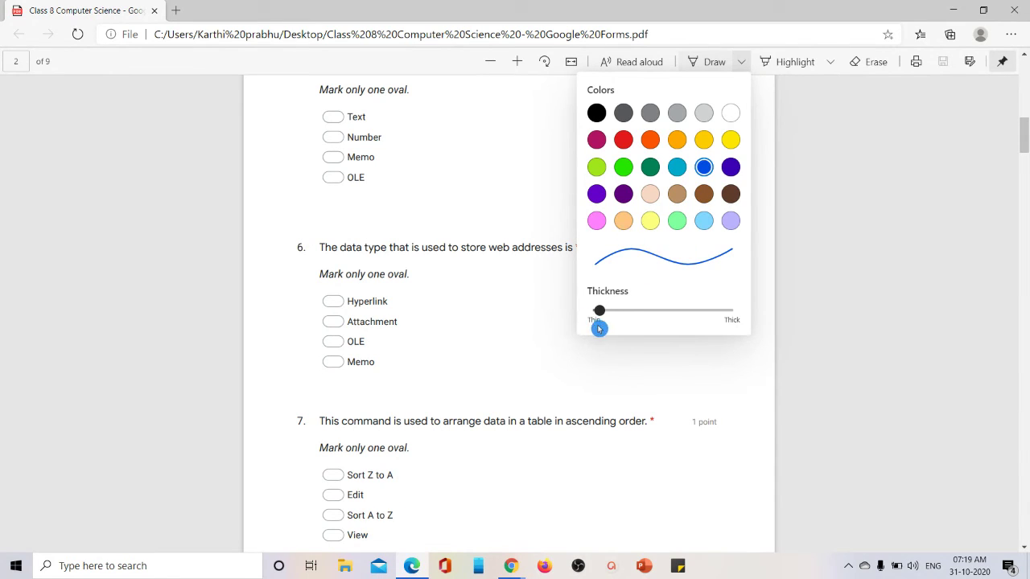
drag(603, 317, 612, 316)
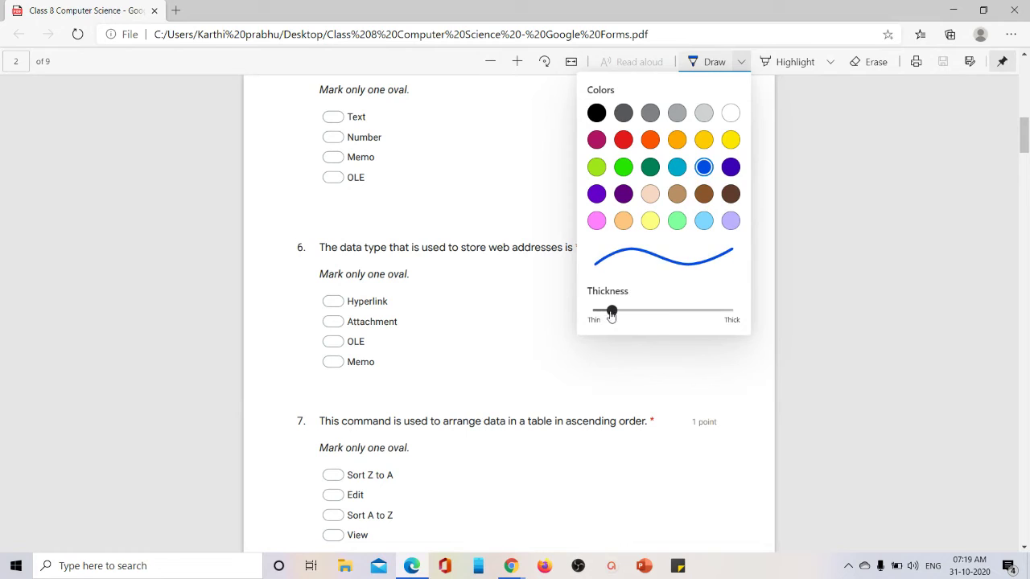
click(625, 167)
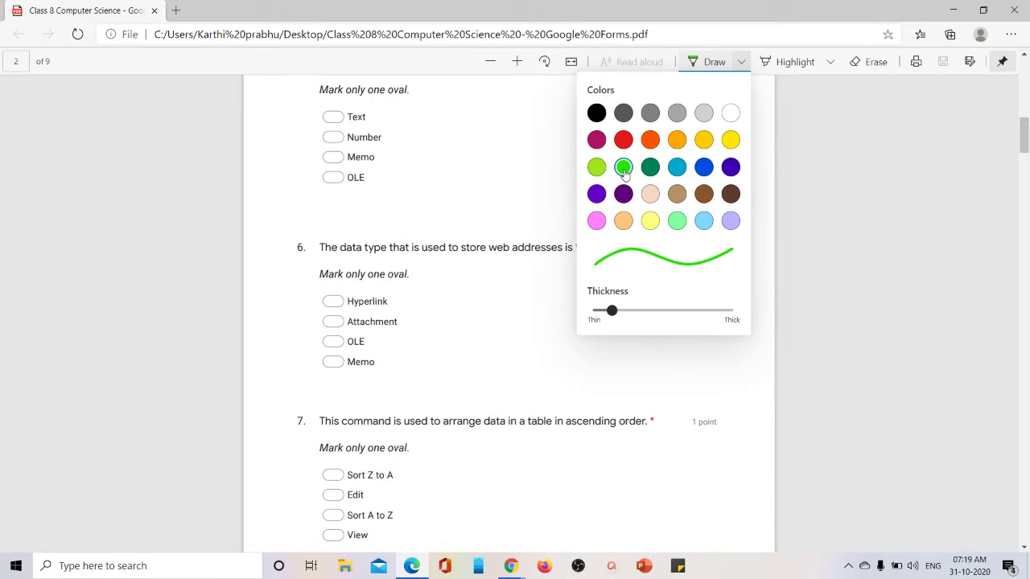
scroll(519, 178, down, 1)
scroll(519, 178, up, 7)
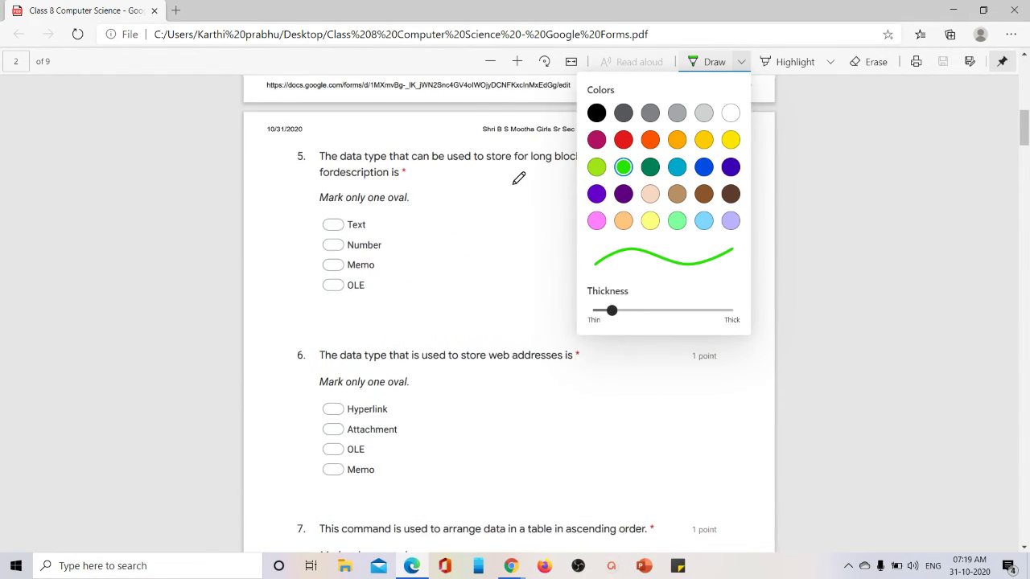
scroll(519, 178, up, 4)
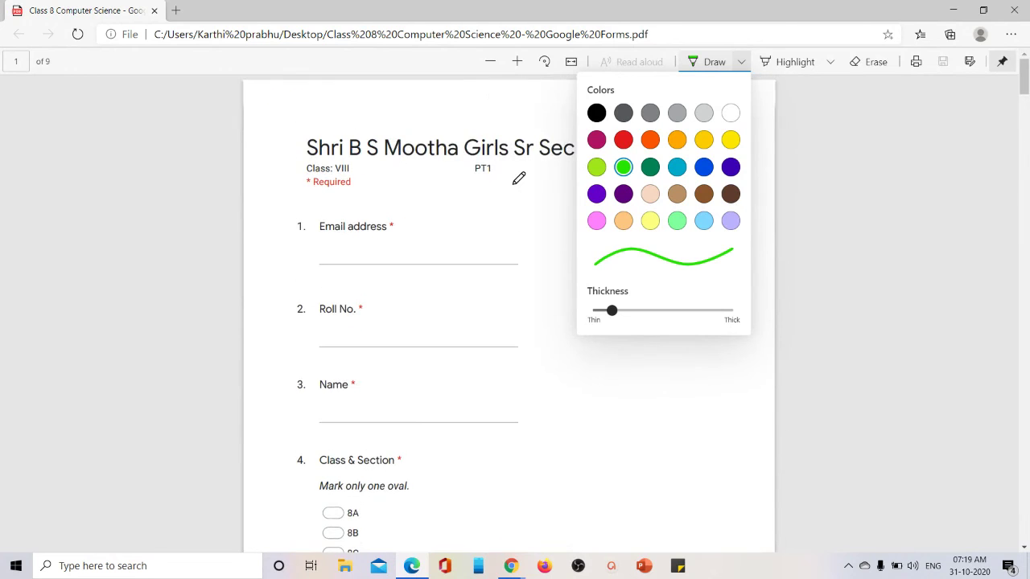
scroll(519, 178, down, 2)
scroll(519, 177, up, 2)
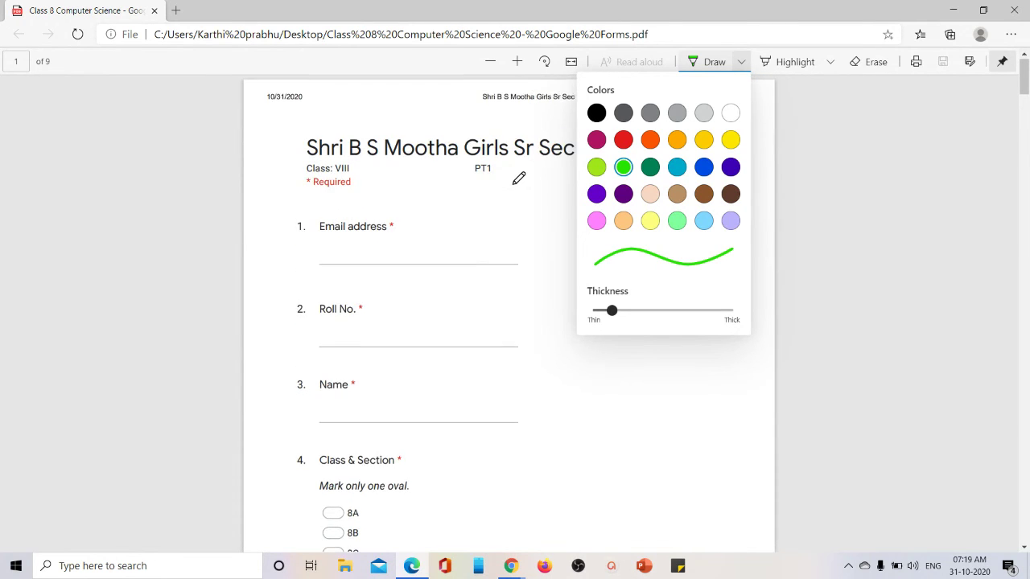
scroll(519, 178, down, 1)
scroll(519, 178, down, 5)
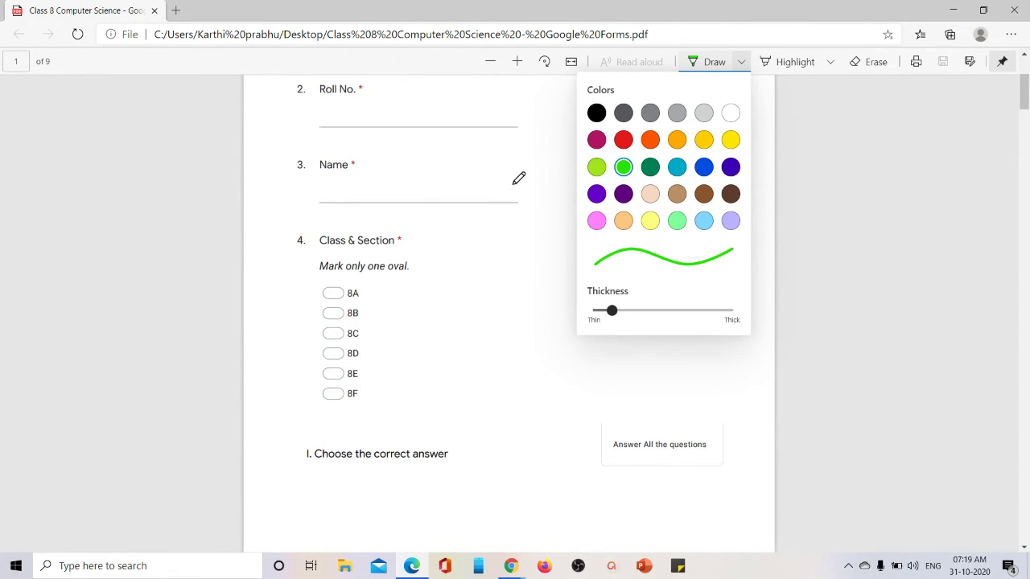
scroll(519, 178, down, 2)
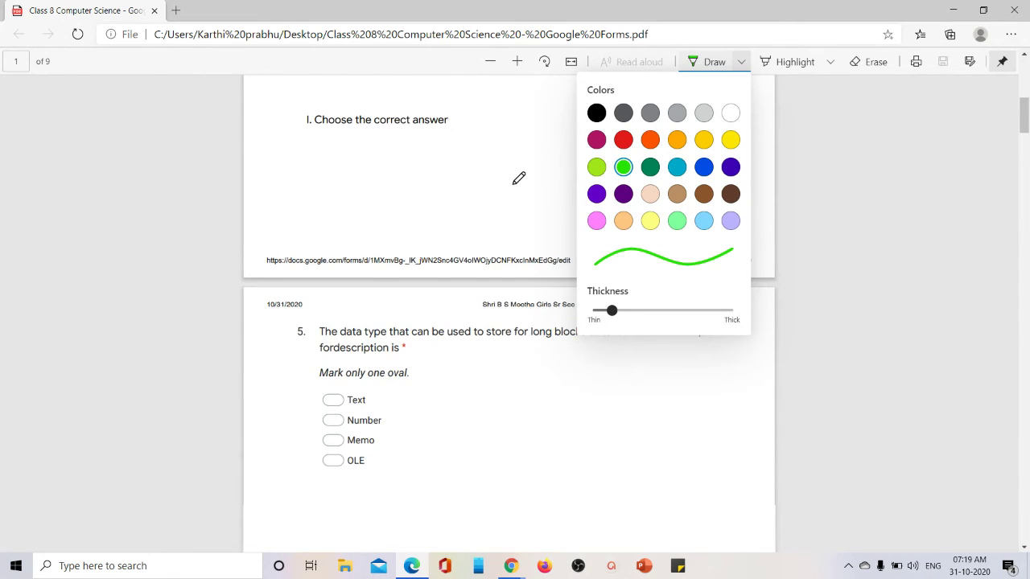
scroll(519, 178, down, 2)
scroll(518, 178, down, 1)
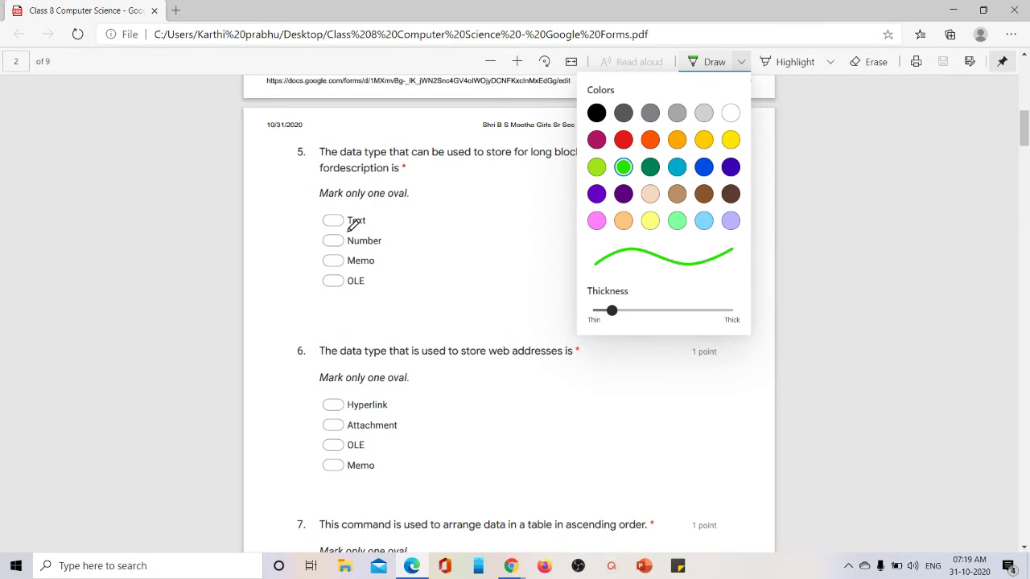
Tick the correct answers for questions 5–10 in green, from Number to Datasheet view, and save the PDF
drag(325, 238, 343, 234)
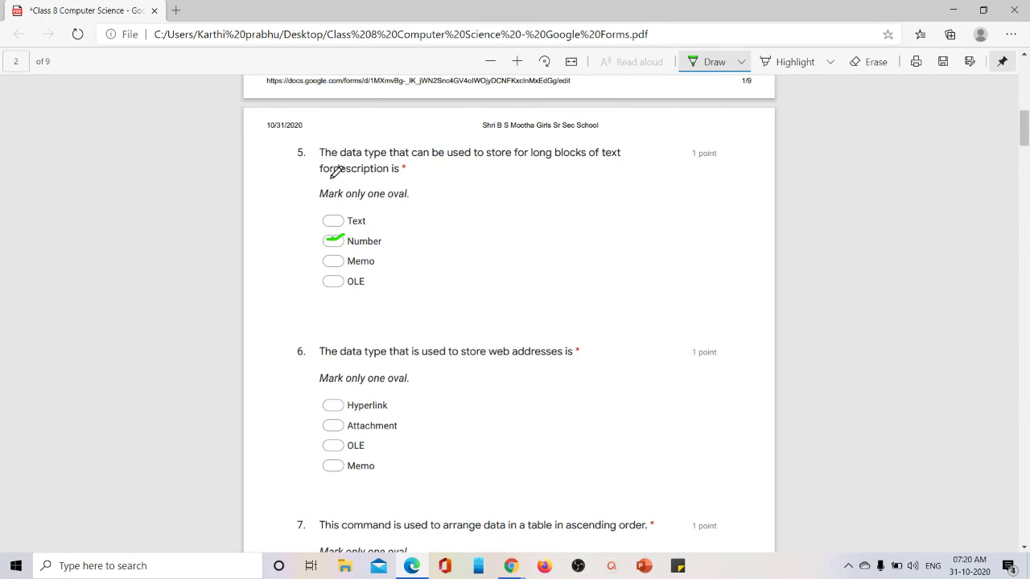
scroll(363, 265, down, 3)
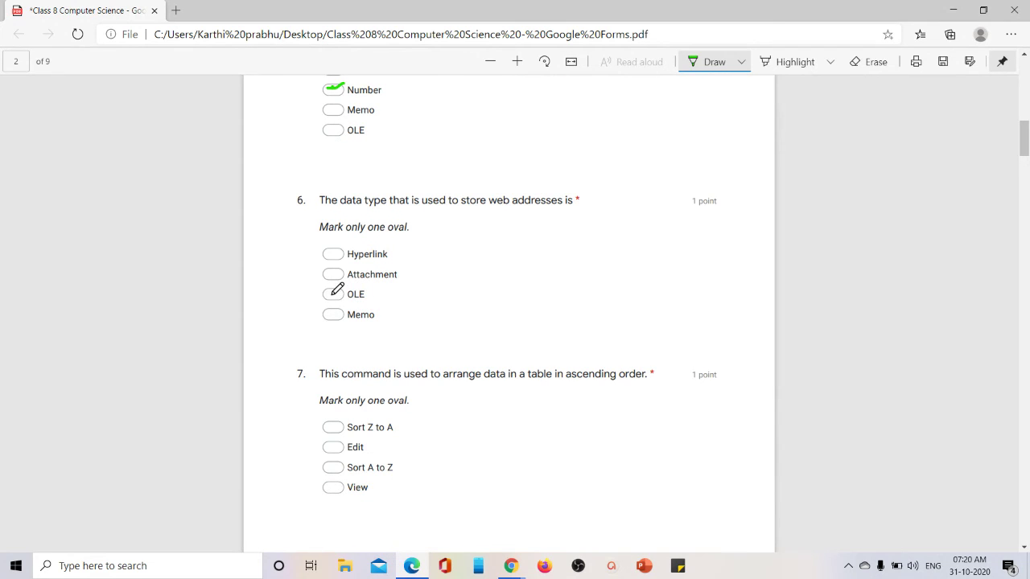
mouse_move(330, 295)
mouse_down()
mouse_move(353, 291)
mouse_move(352, 308)
mouse_up()
scroll(363, 314, down, 3)
scroll(359, 305, down, 4)
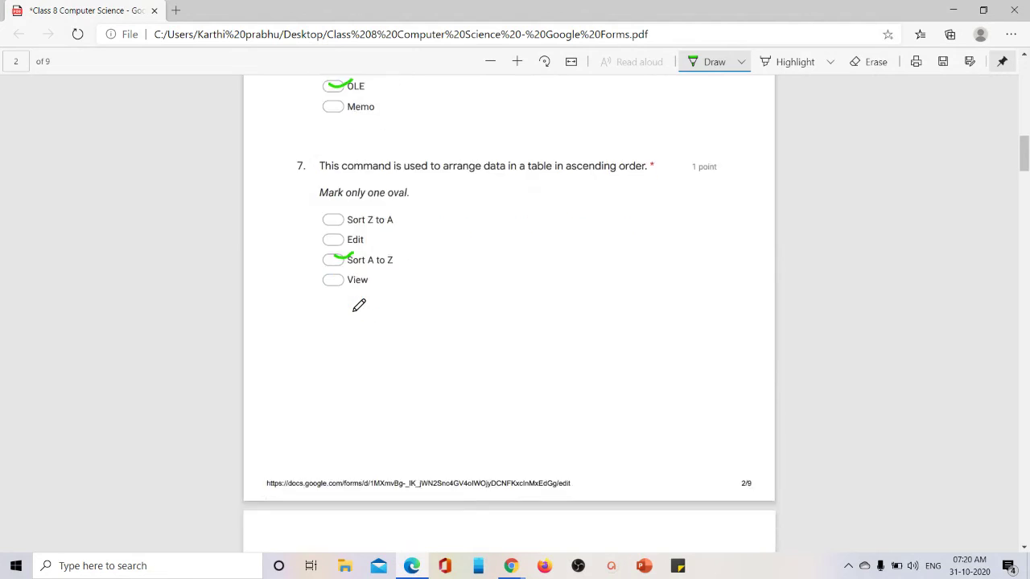
scroll(359, 304, down, 5)
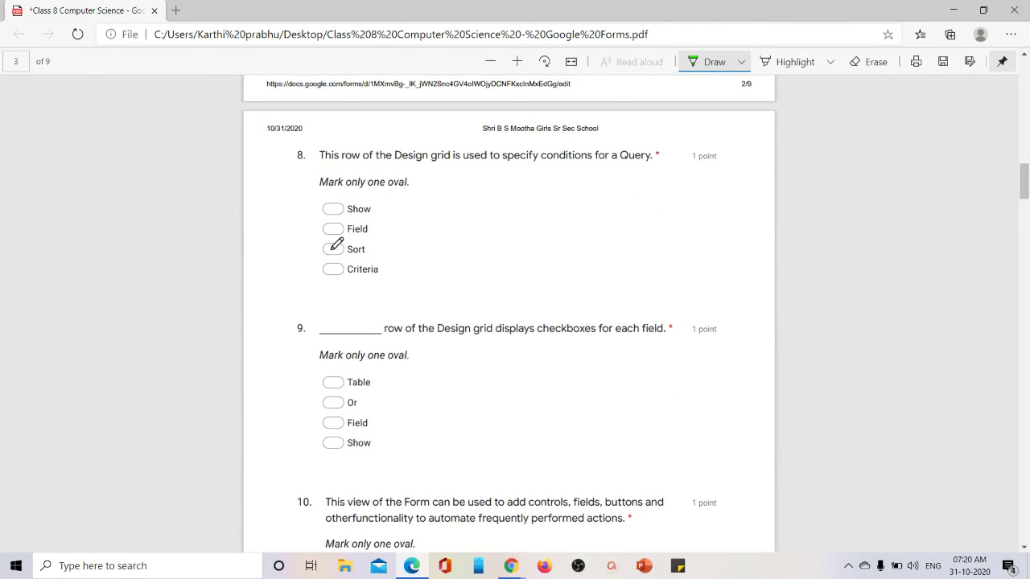
mouse_move(331, 249)
mouse_down()
mouse_move(358, 245)
mouse_move(358, 227)
mouse_up()
scroll(354, 248, down, 3)
scroll(384, 315, down, 3)
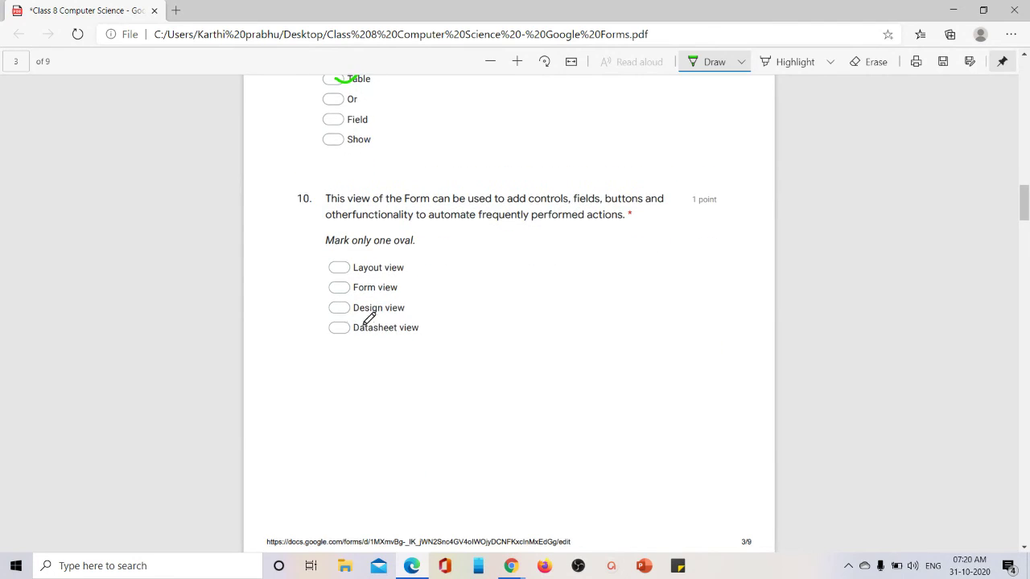
drag(331, 325, 359, 317)
click(943, 64)
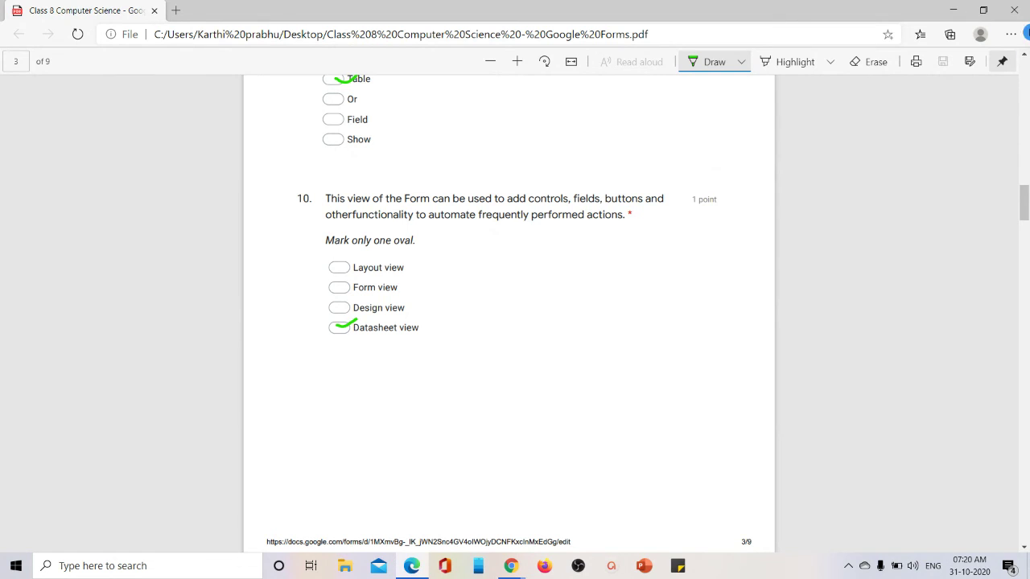
Close the annotated PDF in Edge and reopen it from the desktop icon
click(1016, 9)
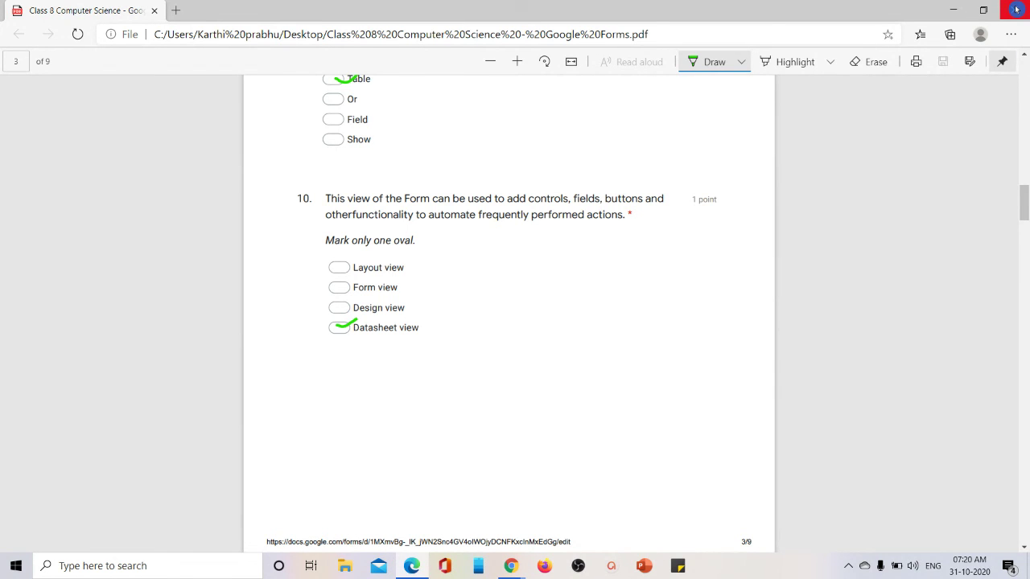
click(1017, 9)
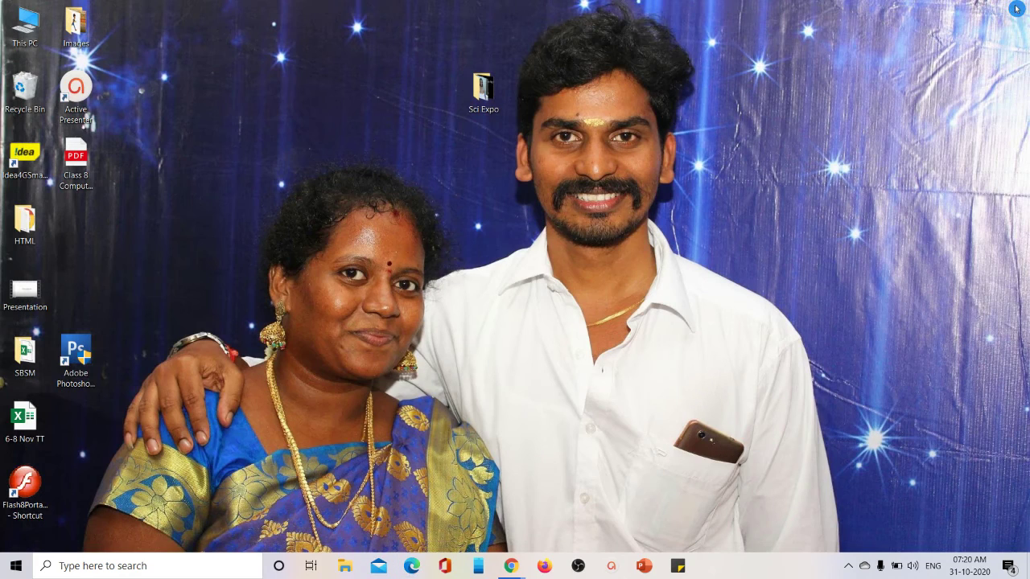
double_click(78, 159)
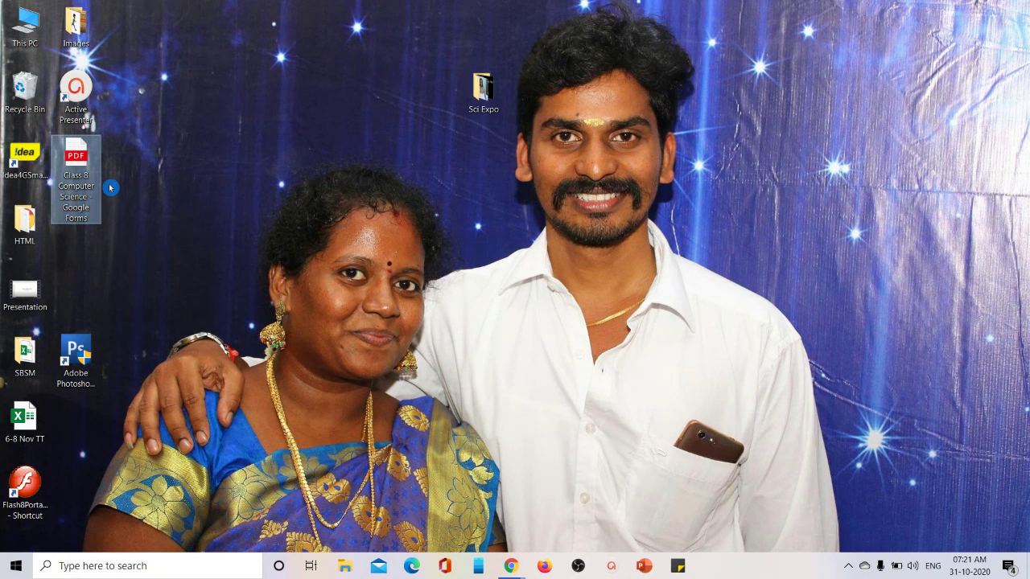
Scroll through the reopened PDF to confirm the green ticks on questions 5–10 were saved
scroll(681, 269, down, 10)
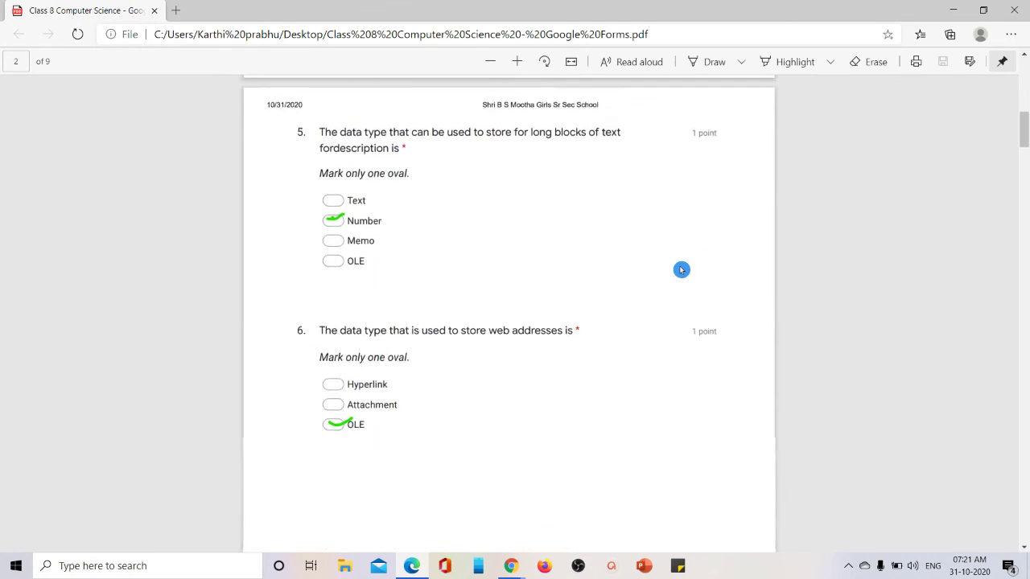
scroll(375, 446, down, 2)
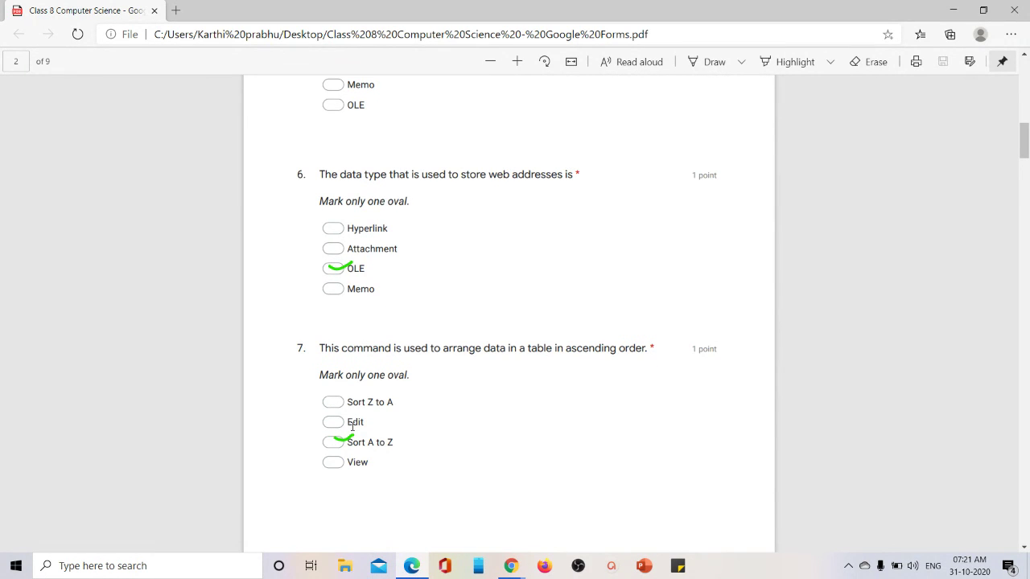
scroll(353, 427, down, 5)
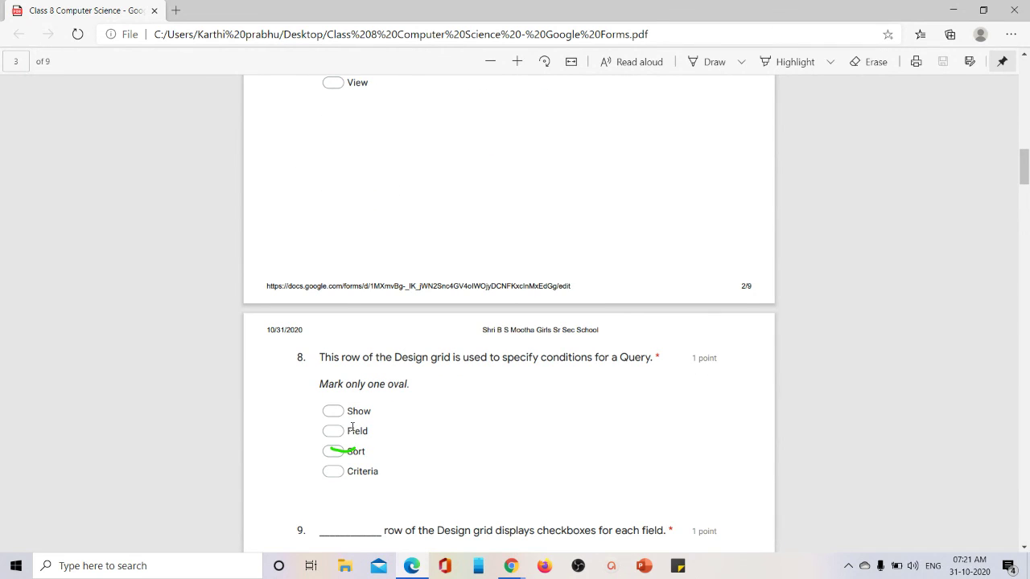
scroll(353, 426, down, 6)
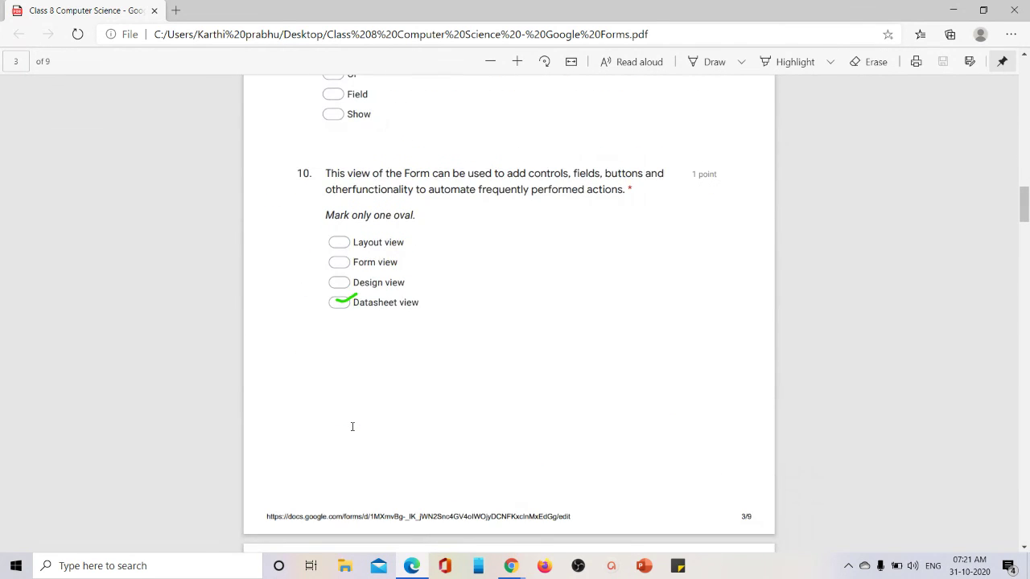
scroll(352, 427, up, 18)
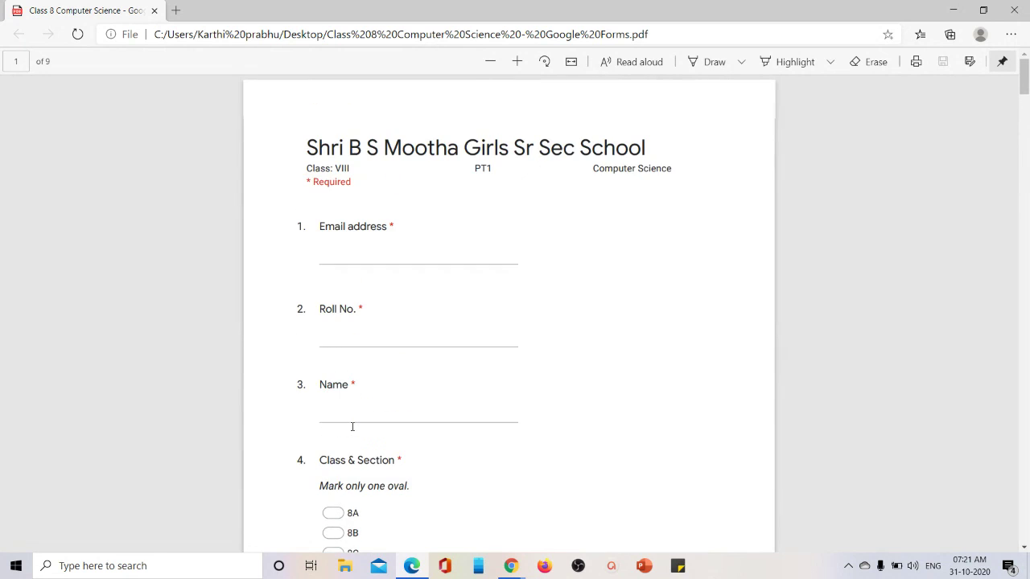